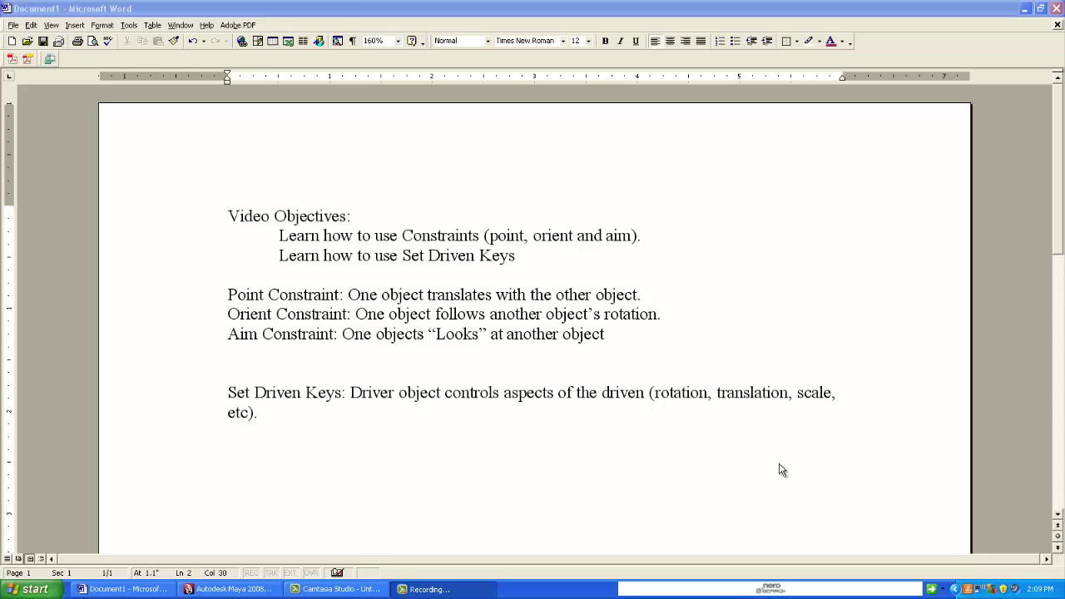
Switch to Maya, create a polygon sphere on the grid, and place a duplicate of it beside the original.
{"action": "key", "text": "alt+Tab"}
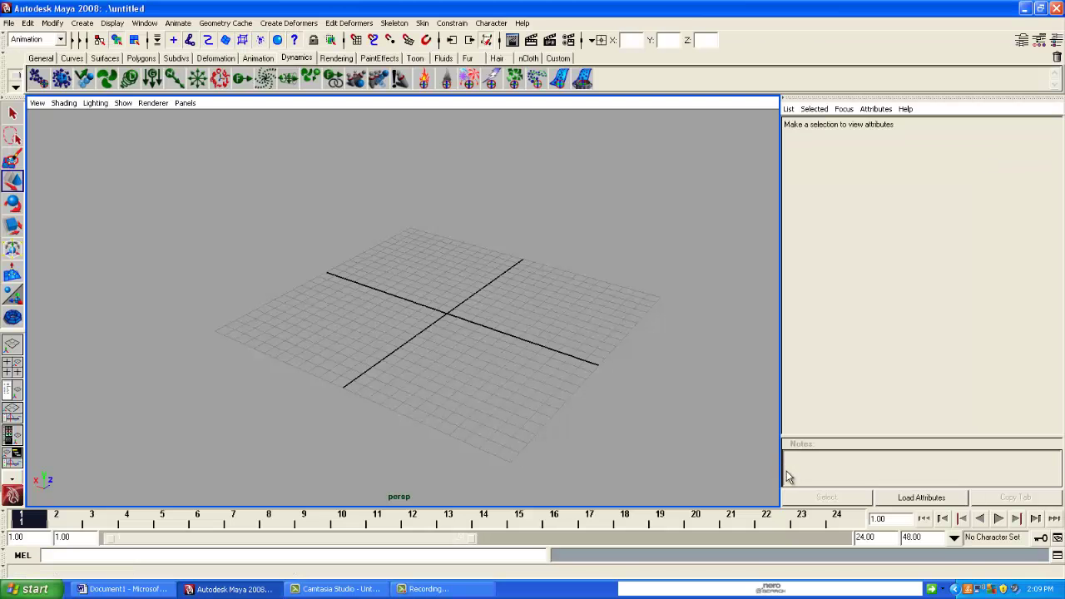
{"action": "left_click_drag", "start_coordinate": [399, 326], "coordinate": [433, 329], "text": "alt"}
{"action": "left_click", "coordinate": [81, 22]}
{"action": "mouse_move", "coordinate": [133, 55]}
{"action": "left_click", "coordinate": [223, 61]}
{"action": "left_click_drag", "start_coordinate": [333, 334], "coordinate": [416, 248]}
{"action": "key", "text": "ctrl+d"}
{"action": "key", "text": "w"}
Rotate each sphere about 90° around Z so that its pole faces forward.
{"action": "left_click", "coordinate": [331, 335]}
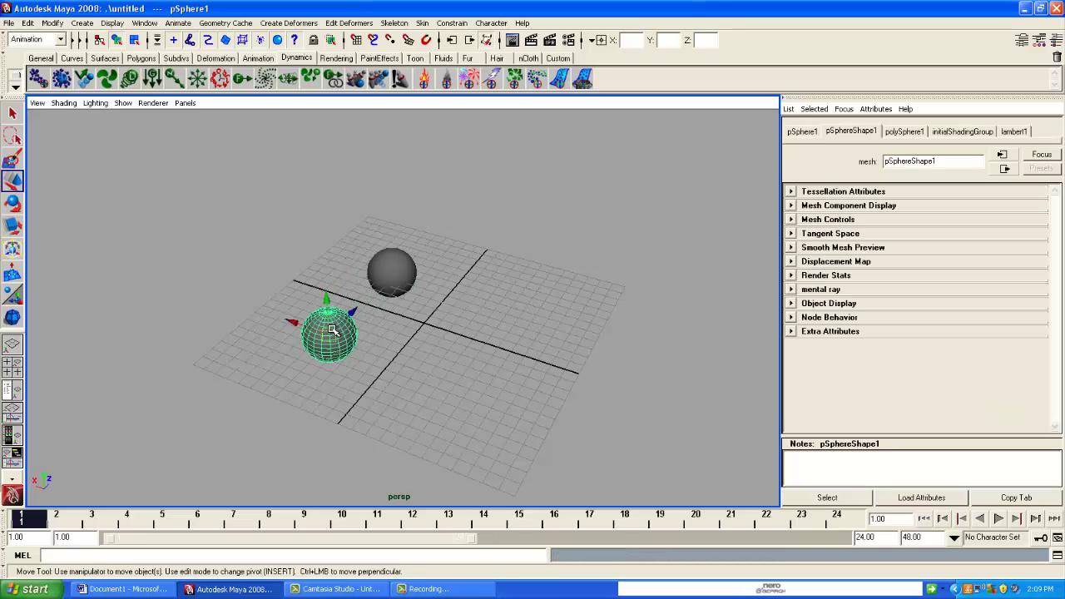
{"action": "left_click", "coordinate": [12, 199]}
{"action": "left_click_drag", "start_coordinate": [364, 315], "coordinate": [376, 333]}
{"action": "left_click", "coordinate": [412, 308]}
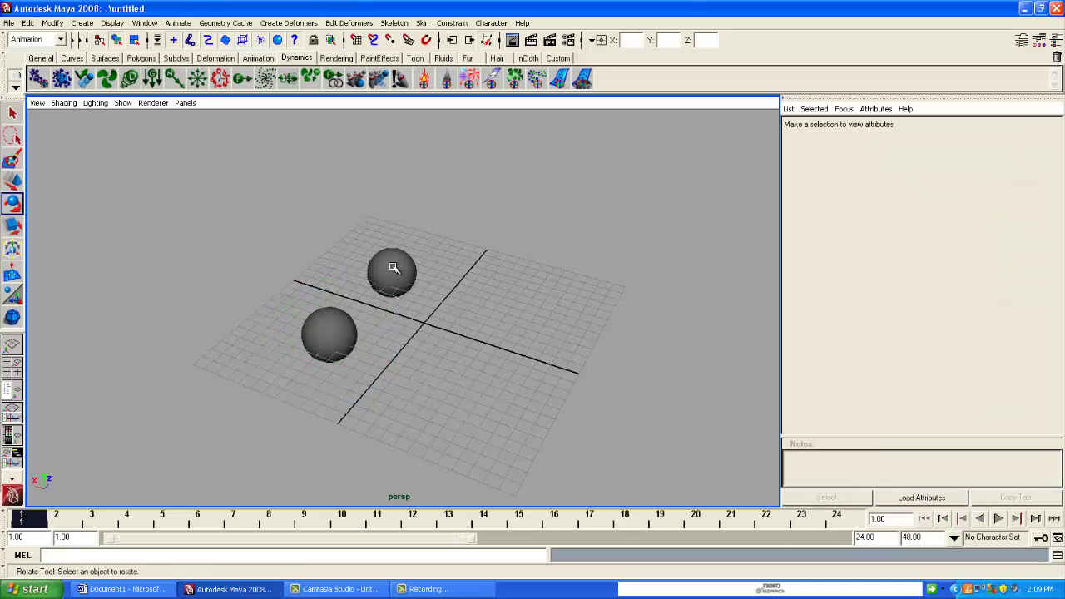
{"action": "left_click", "coordinate": [388, 269]}
{"action": "left_click_drag", "start_coordinate": [425, 250], "coordinate": [439, 269]}
Assign a new Phong material to the original sphere and set its color to white.
{"action": "right_click_drag", "start_coordinate": [458, 314], "coordinate": [479, 348], "text": "alt"}
{"action": "left_click_drag", "start_coordinate": [479, 348], "coordinate": [471, 388], "text": "alt"}
{"action": "left_click", "coordinate": [488, 392]}
{"action": "scroll", "coordinate": [466, 395], "scroll_direction": "up", "scroll_amount": 3}
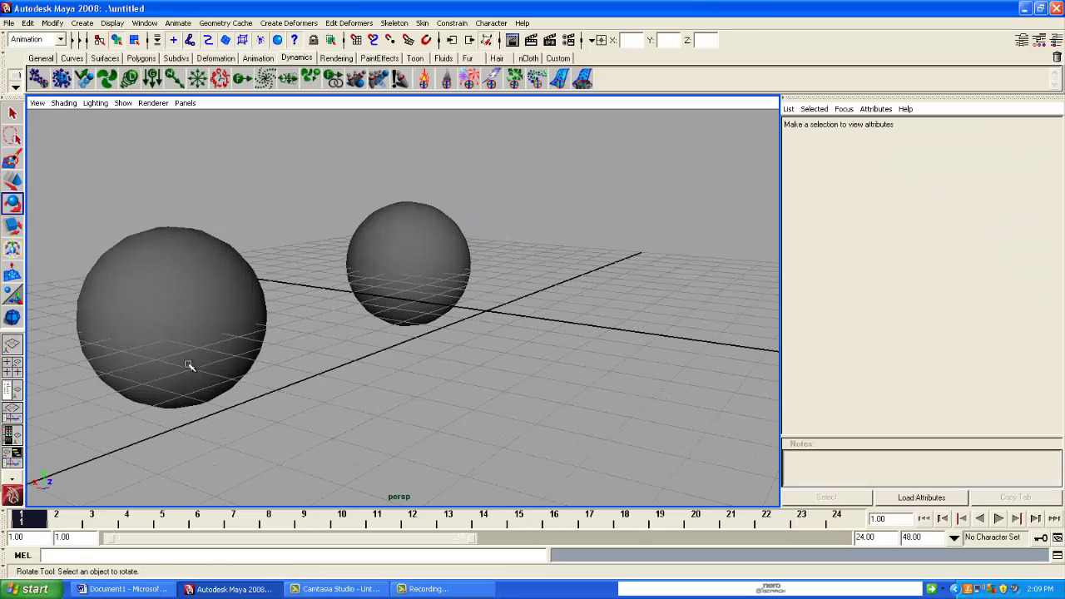
{"action": "left_click", "coordinate": [193, 365]}
{"action": "left_click_drag", "start_coordinate": [204, 363], "coordinate": [329, 273], "text": "alt"}
{"action": "right_click", "coordinate": [296, 316]}
{"action": "right_click_drag", "start_coordinate": [328, 273], "coordinate": [379, 241]}
{"action": "right_click", "coordinate": [333, 256]}
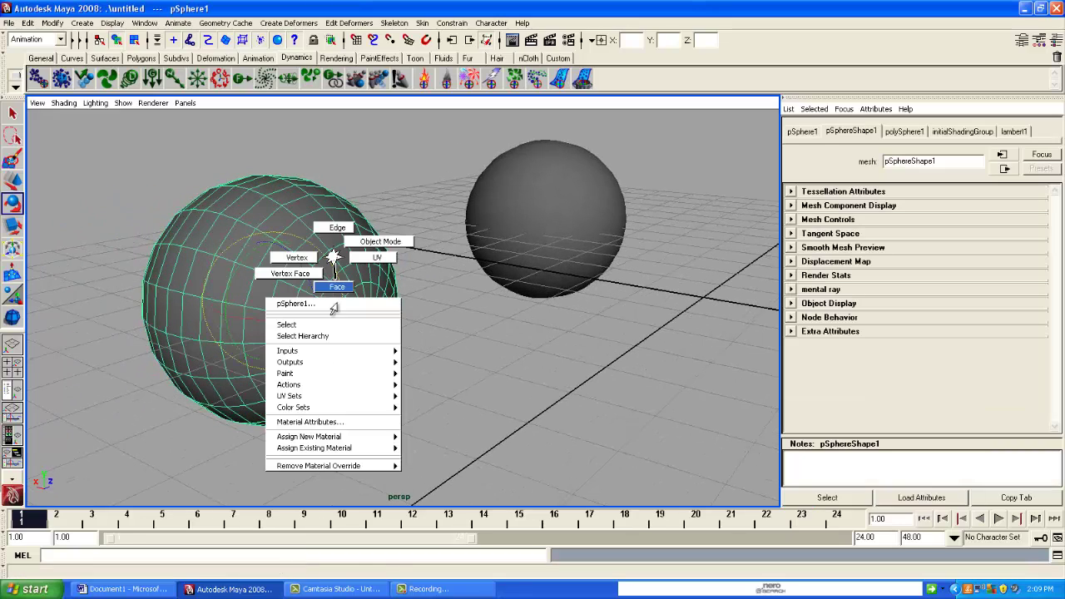
{"action": "mouse_move", "coordinate": [343, 446]}
{"action": "left_click", "coordinate": [441, 429]}
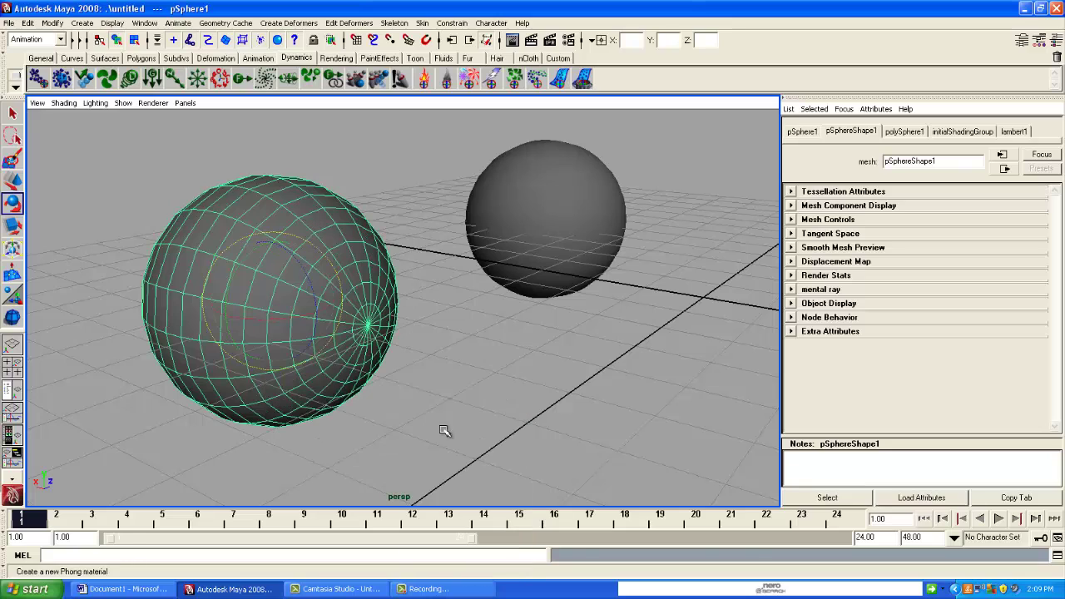
{"action": "left_click", "coordinate": [916, 268]}
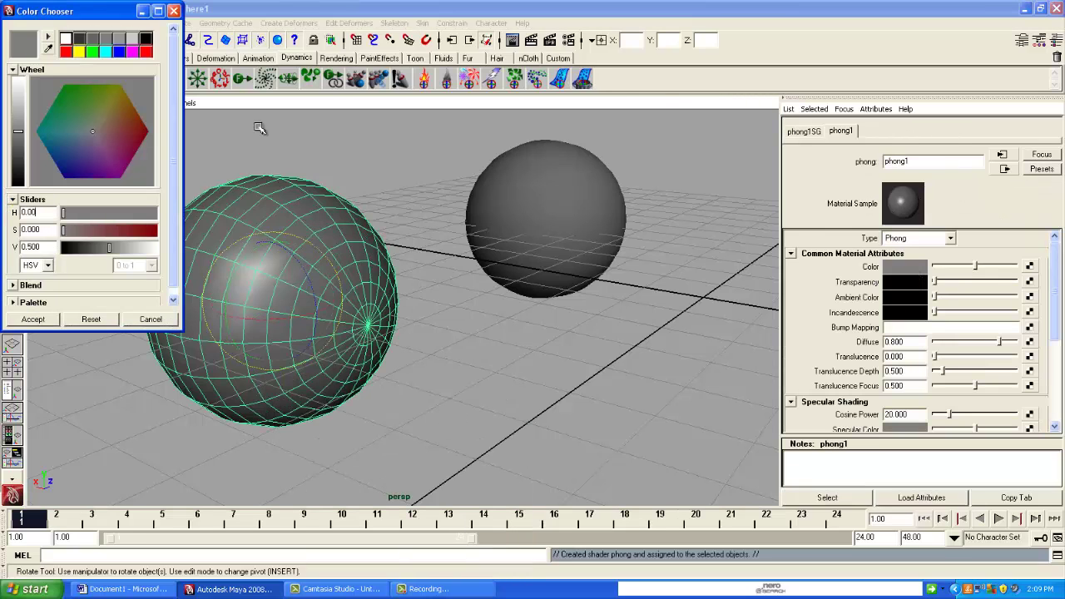
{"action": "left_click", "coordinate": [66, 38]}
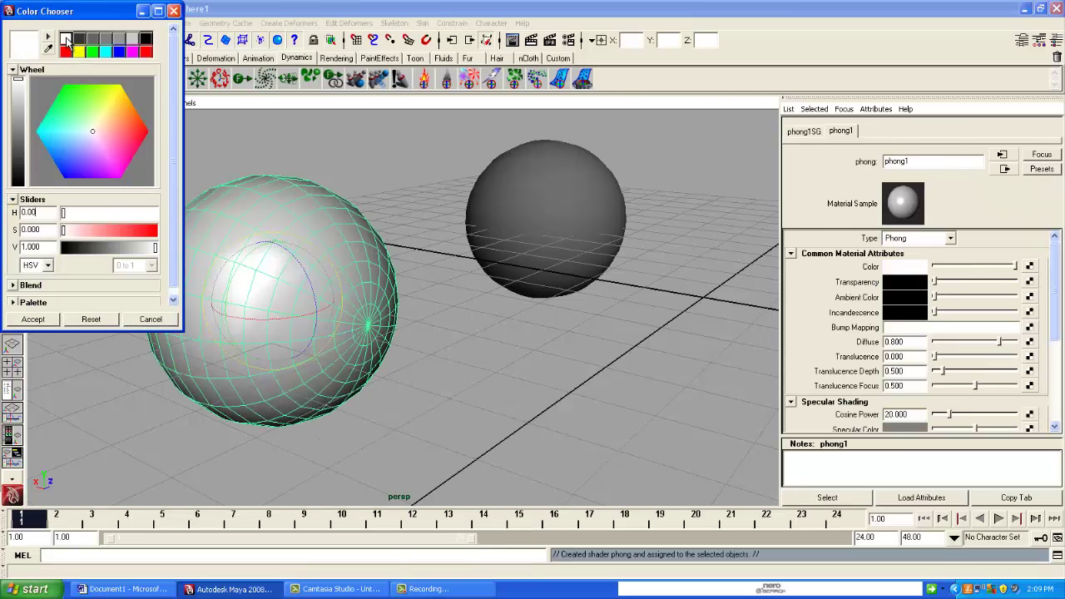
{"action": "left_click", "coordinate": [34, 319]}
{"action": "left_click", "coordinate": [557, 446]}
Assign a new Phong material to the duplicate sphere and raise its color to white.
{"action": "left_click", "coordinate": [326, 275]}
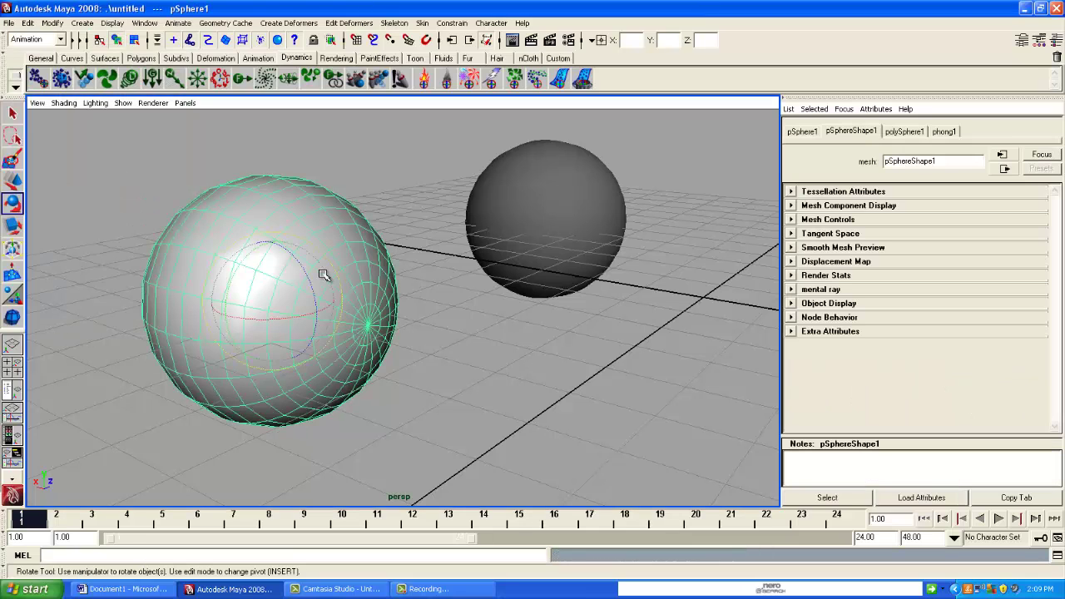
{"action": "left_click", "coordinate": [584, 276]}
{"action": "right_click_drag", "start_coordinate": [557, 202], "coordinate": [555, 384]}
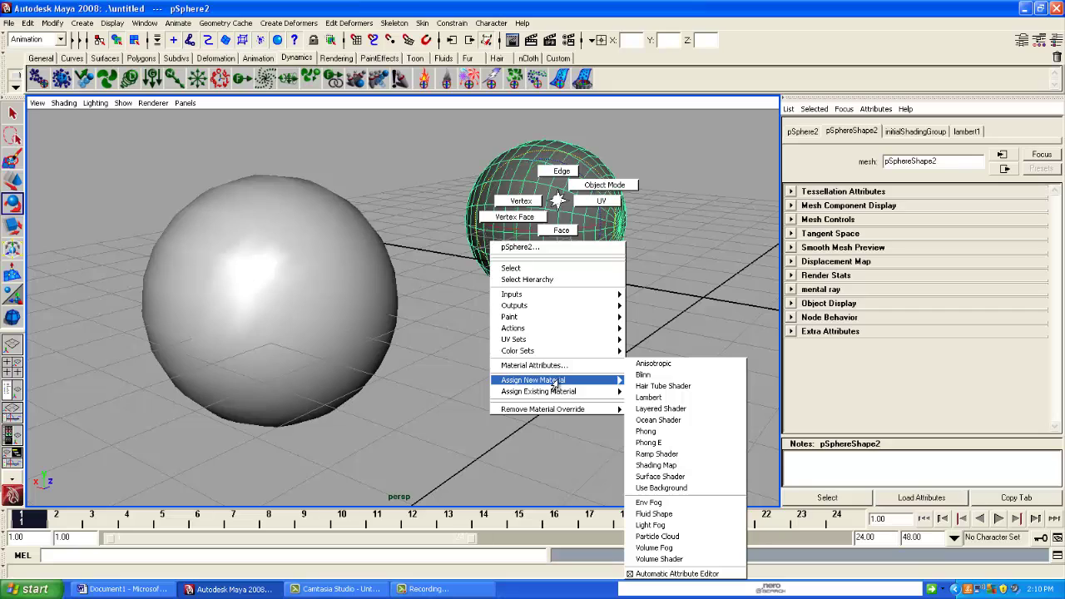
{"action": "right_click_drag", "start_coordinate": [555, 385], "coordinate": [671, 430]}
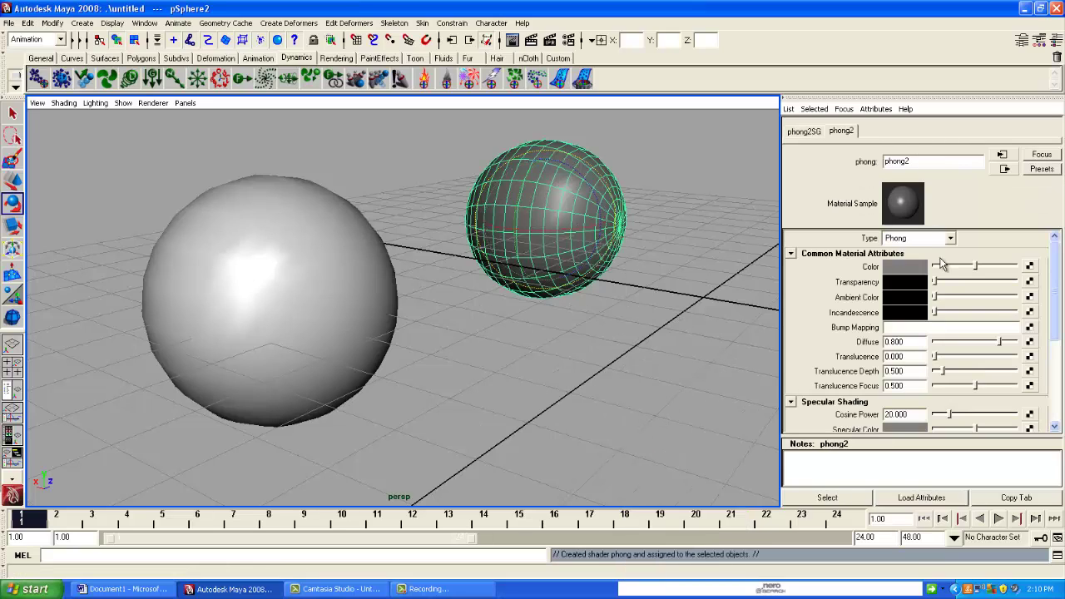
{"action": "left_click_drag", "start_coordinate": [978, 275], "coordinate": [1018, 275]}
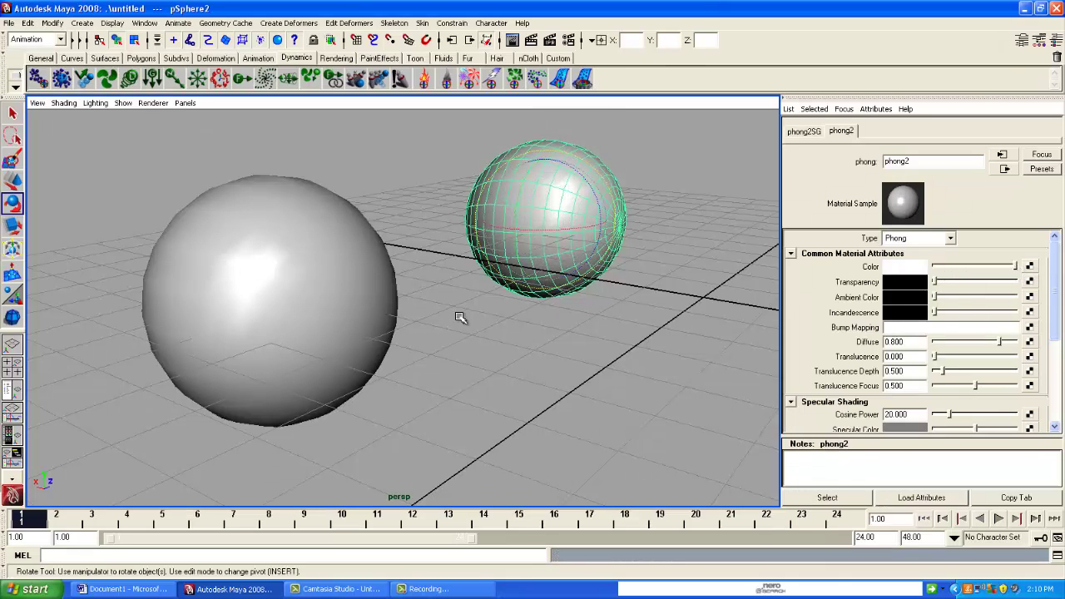
Make a pupil on the original sphere by paint-selecting the faces around its pole and assigning them a new black Phong material.
{"action": "left_click", "coordinate": [457, 314]}
{"action": "left_click_drag", "start_coordinate": [457, 314], "coordinate": [323, 294], "text": "alt"}
{"action": "left_click", "coordinate": [323, 294]}
{"action": "right_click_drag", "start_coordinate": [335, 279], "coordinate": [300, 278]}
{"action": "scroll", "coordinate": [352, 312], "scroll_direction": "up", "scroll_amount": 3}
{"action": "scroll", "coordinate": [352, 313], "scroll_direction": "up", "scroll_amount": 5}
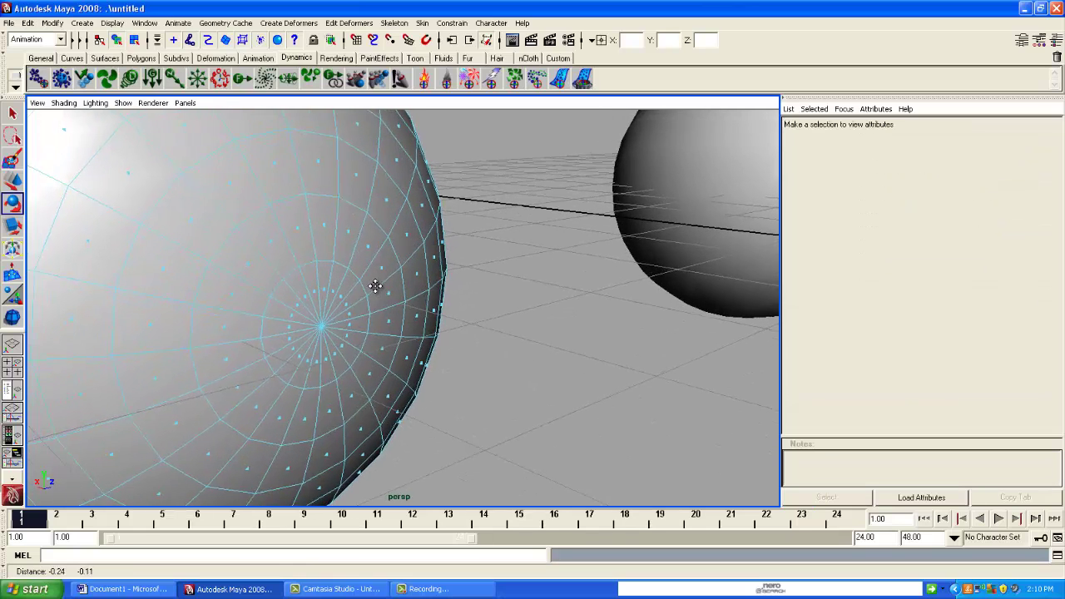
{"action": "left_click", "coordinate": [13, 158]}
{"action": "right_click_drag", "start_coordinate": [326, 314], "coordinate": [287, 305]}
{"action": "mouse_move", "coordinate": [329, 293]}
{"action": "left_mouse_down"}
{"action": "mouse_move", "coordinate": [304, 314]}
{"action": "mouse_move", "coordinate": [328, 358]}
{"action": "mouse_move", "coordinate": [325, 297]}
{"action": "mouse_move", "coordinate": [312, 292]}
{"action": "left_mouse_up"}
{"action": "mouse_move", "coordinate": [323, 298]}
{"action": "right_mouse_down"}
{"action": "mouse_move", "coordinate": [333, 479]}
{"action": "mouse_move", "coordinate": [416, 483]}
{"action": "mouse_move", "coordinate": [425, 419]}
{"action": "mouse_move", "coordinate": [440, 414]}
{"action": "mouse_move", "coordinate": [442, 431]}
{"action": "right_mouse_up"}
{"action": "left_click_drag", "start_coordinate": [978, 268], "coordinate": [934, 268]}
{"action": "scroll", "coordinate": [524, 366], "scroll_direction": "down", "scroll_amount": 3}
{"action": "left_click", "coordinate": [12, 112]}
{"action": "left_click", "coordinate": [466, 365]}
{"action": "right_click_drag", "start_coordinate": [360, 288], "coordinate": [391, 272]}
{"action": "scroll", "coordinate": [465, 334], "scroll_direction": "down", "scroll_amount": 3}
Paint-select the faces around the duplicate sphere's pole and assign them a new black Phong material as its pupil.
{"action": "left_click_drag", "start_coordinate": [465, 335], "coordinate": [557, 314], "text": "alt"}
{"action": "scroll", "coordinate": [557, 315], "scroll_direction": "down", "scroll_amount": 3}
{"action": "left_click", "coordinate": [563, 285]}
{"action": "right_click", "coordinate": [556, 272]}
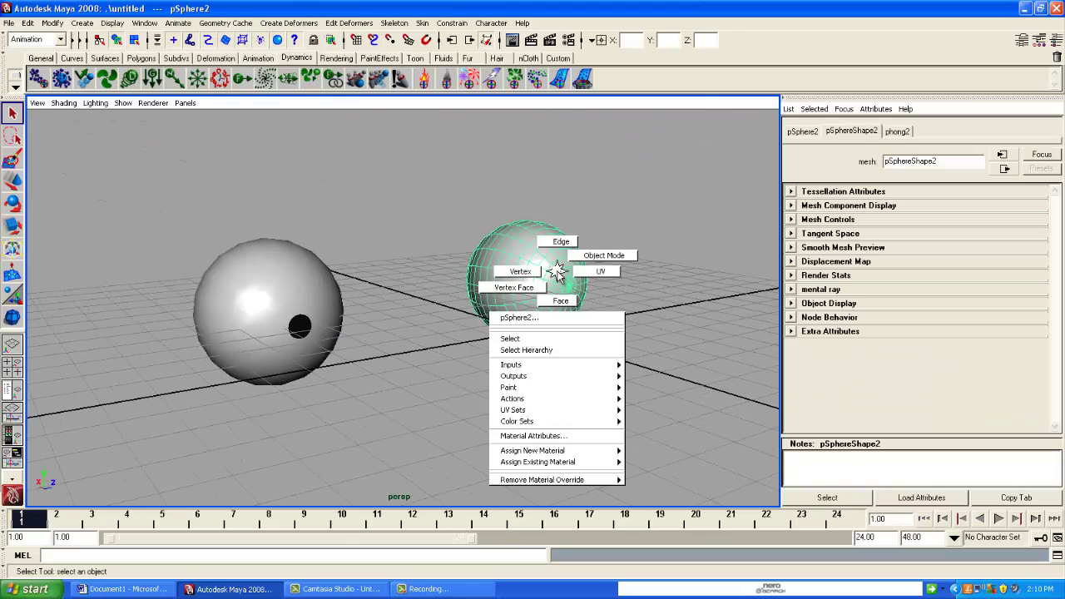
{"action": "left_click", "coordinate": [12, 158]}
{"action": "scroll", "coordinate": [572, 315], "scroll_direction": "up", "scroll_amount": 3}
{"action": "middle_click_drag", "start_coordinate": [631, 296], "coordinate": [422, 355], "text": "alt"}
{"action": "scroll", "coordinate": [554, 336], "scroll_direction": "up", "scroll_amount": 3}
{"action": "left_click_drag", "start_coordinate": [423, 356], "coordinate": [338, 350], "text": "alt"}
{"action": "middle_click_drag", "start_coordinate": [706, 341], "coordinate": [532, 329], "text": "alt"}
{"action": "scroll", "coordinate": [597, 356], "scroll_direction": "up", "scroll_amount": 1}
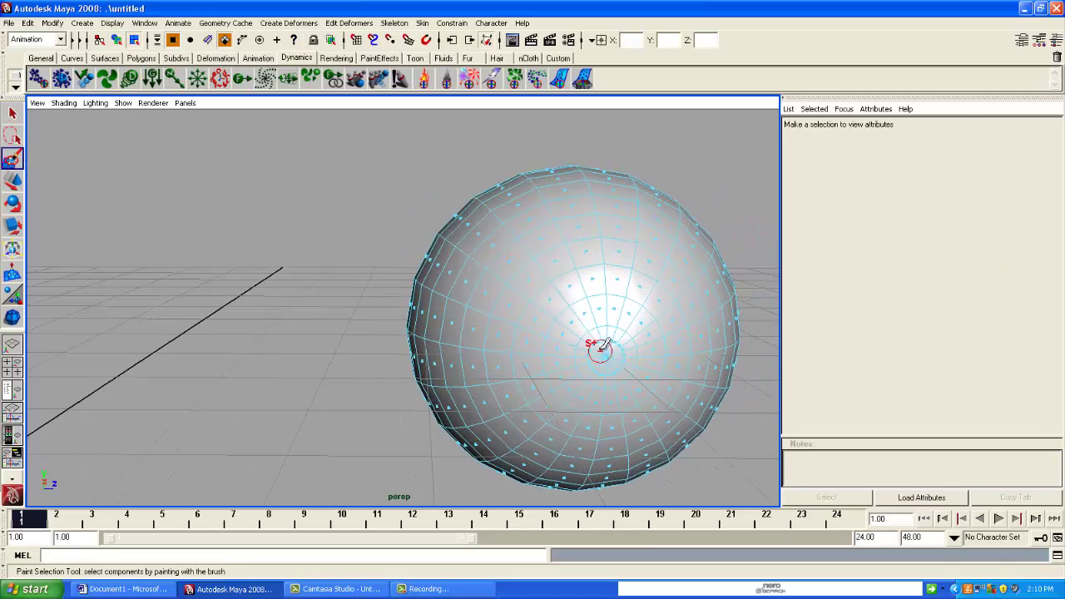
{"action": "mouse_move", "coordinate": [596, 347]}
{"action": "left_mouse_down"}
{"action": "mouse_move", "coordinate": [598, 361]}
{"action": "mouse_move", "coordinate": [616, 354]}
{"action": "mouse_move", "coordinate": [608, 335]}
{"action": "left_mouse_up"}
{"action": "mouse_move", "coordinate": [608, 334]}
{"action": "left_mouse_down", "text": "alt"}
{"action": "mouse_move", "coordinate": [643, 348]}
{"action": "mouse_move", "coordinate": [628, 343]}
{"action": "left_mouse_up", "text": "alt"}
{"action": "right_click_drag", "start_coordinate": [400, 327], "coordinate": [524, 426]}
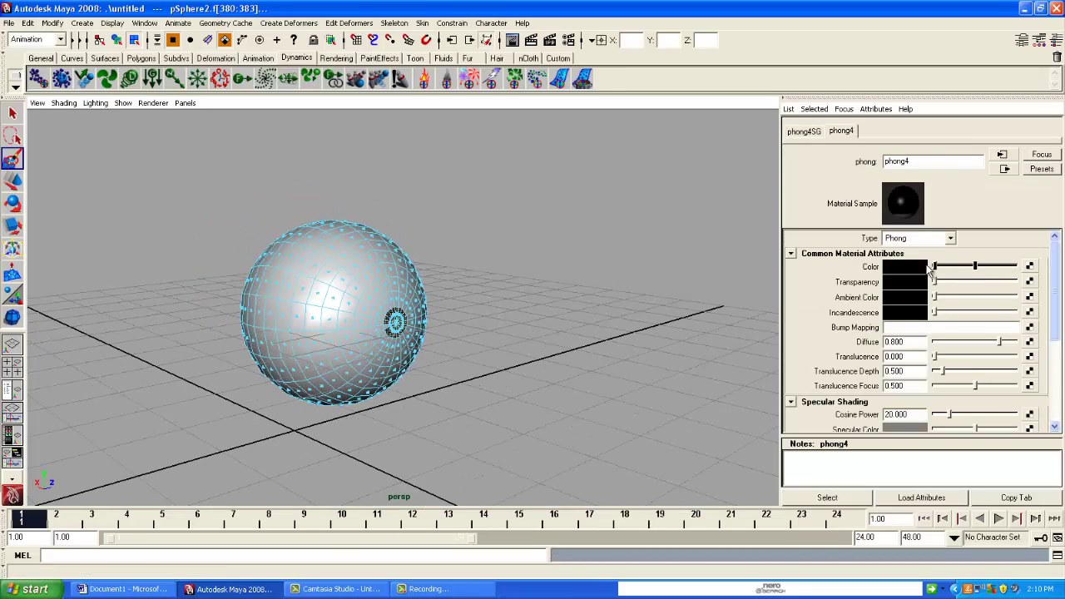
Assign the existing black Phong material to the missed face of the duplicate sphere's pupil and return the sphere to object mode.
{"action": "left_click", "coordinate": [6, 118]}
{"action": "scroll", "coordinate": [501, 381], "scroll_direction": "up", "scroll_amount": 2}
{"action": "left_click", "coordinate": [545, 403]}
{"action": "scroll", "coordinate": [545, 403], "scroll_direction": "up", "scroll_amount": 1}
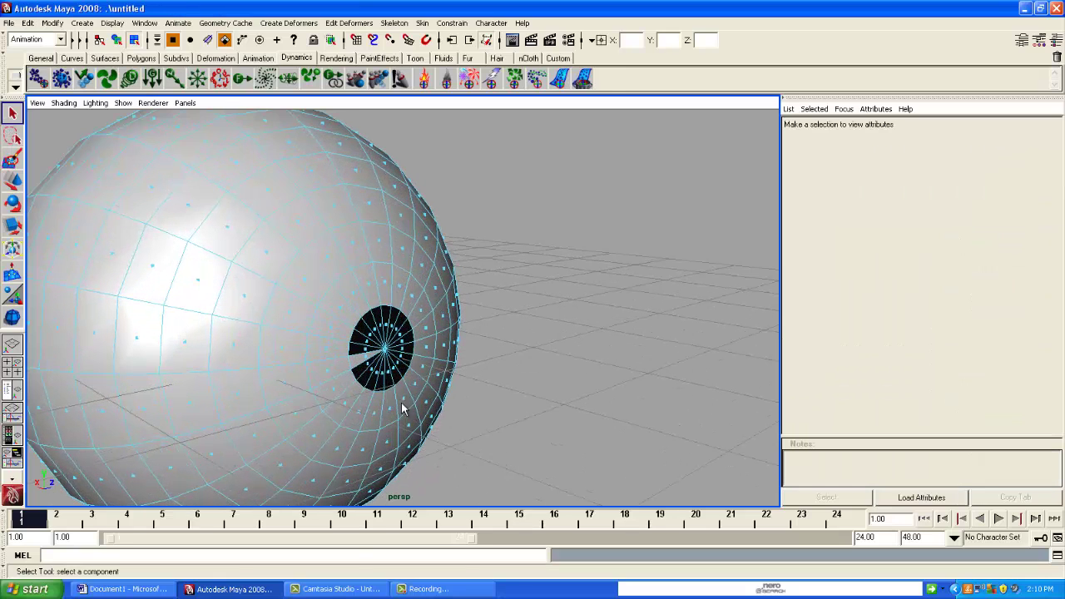
{"action": "left_click", "coordinate": [369, 363]}
{"action": "right_click_drag", "start_coordinate": [369, 364], "coordinate": [458, 560]}
{"action": "left_click", "coordinate": [486, 374]}
{"action": "scroll", "coordinate": [493, 378], "scroll_direction": "down", "scroll_amount": 5}
{"action": "right_click_drag", "start_coordinate": [325, 248], "coordinate": [350, 232]}
{"action": "scroll", "coordinate": [526, 364], "scroll_direction": "down", "scroll_amount": 4}
{"action": "left_click_drag", "start_coordinate": [526, 370], "coordinate": [499, 358], "text": "alt"}
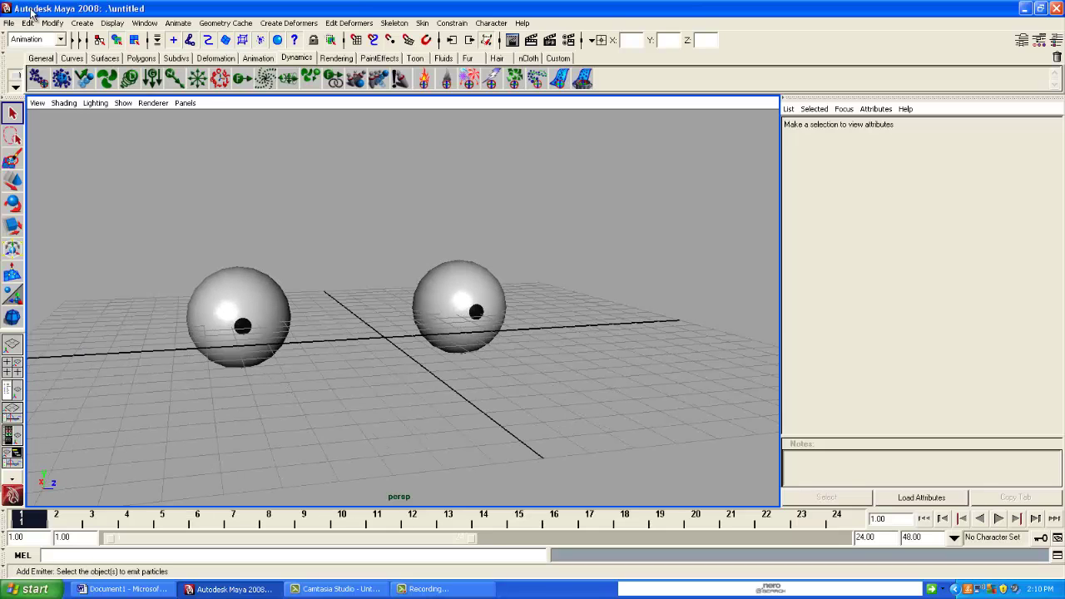
Draw a NURBS circle on the grid in front of the two eyeballs.
{"action": "left_click", "coordinate": [74, 23]}
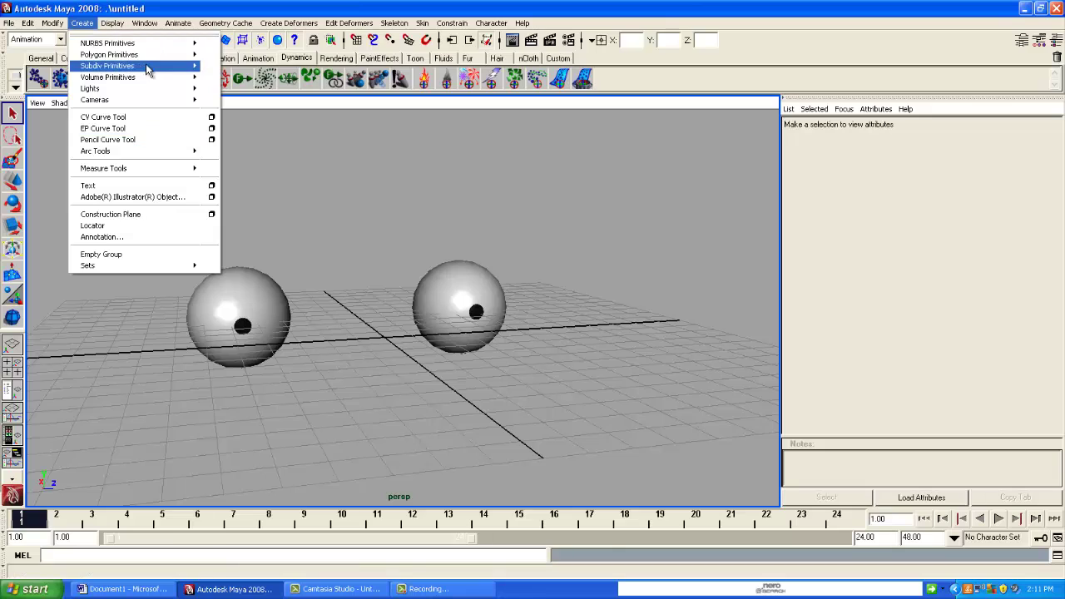
{"action": "mouse_move", "coordinate": [136, 42]}
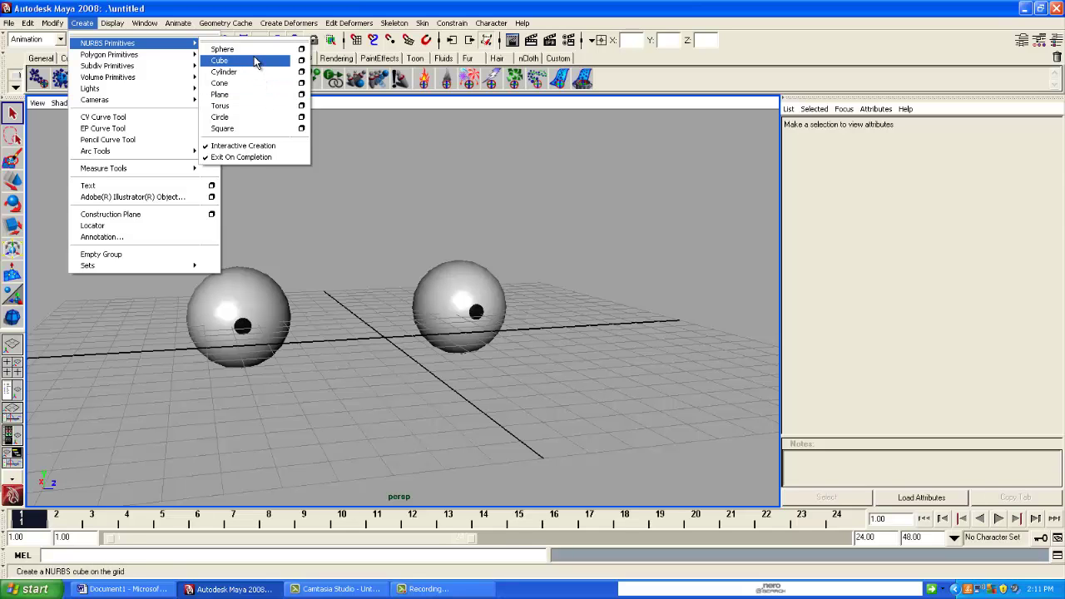
{"action": "left_click", "coordinate": [262, 117]}
{"action": "scroll", "coordinate": [364, 241], "scroll_direction": "down", "scroll_amount": 5}
{"action": "left_click_drag", "start_coordinate": [399, 358], "coordinate": [431, 452], "text": "alt"}
{"action": "mouse_move", "coordinate": [359, 358]}
{"action": "left_mouse_down"}
{"action": "mouse_move", "coordinate": [415, 376]}
{"action": "mouse_move", "coordinate": [407, 381]}
{"action": "left_mouse_up"}
{"action": "scroll", "coordinate": [414, 377], "scroll_direction": "down", "scroll_amount": 3}
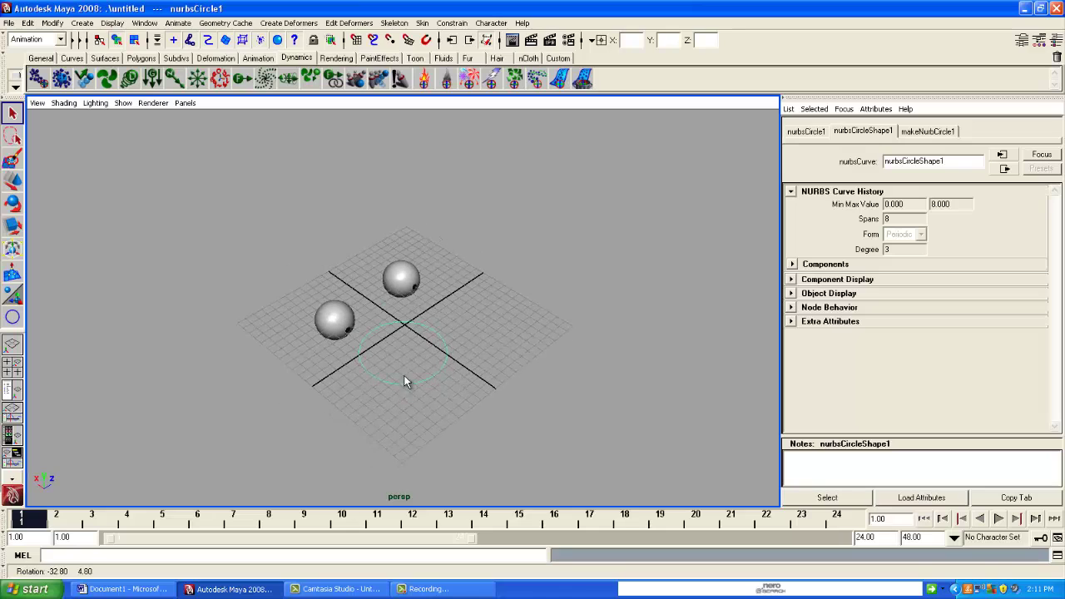
Stand the circle upright by setting its Rotate Z to 90.
{"action": "left_click", "coordinate": [13, 204]}
{"action": "left_click_drag", "start_coordinate": [250, 281], "coordinate": [405, 302], "text": "alt"}
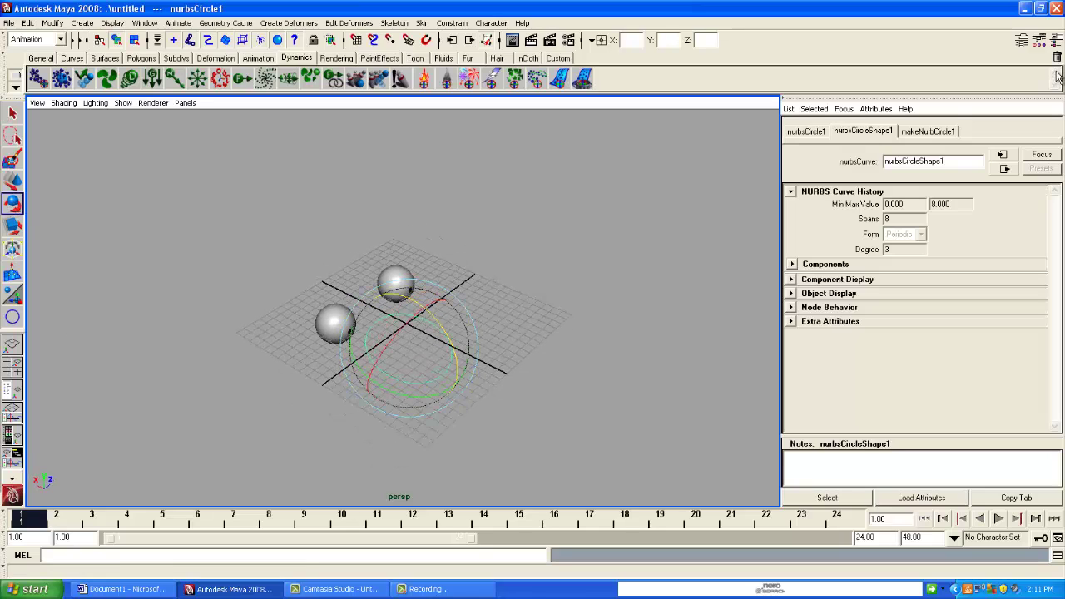
{"action": "left_click", "coordinate": [1057, 42]}
{"action": "left_click", "coordinate": [1053, 202]}
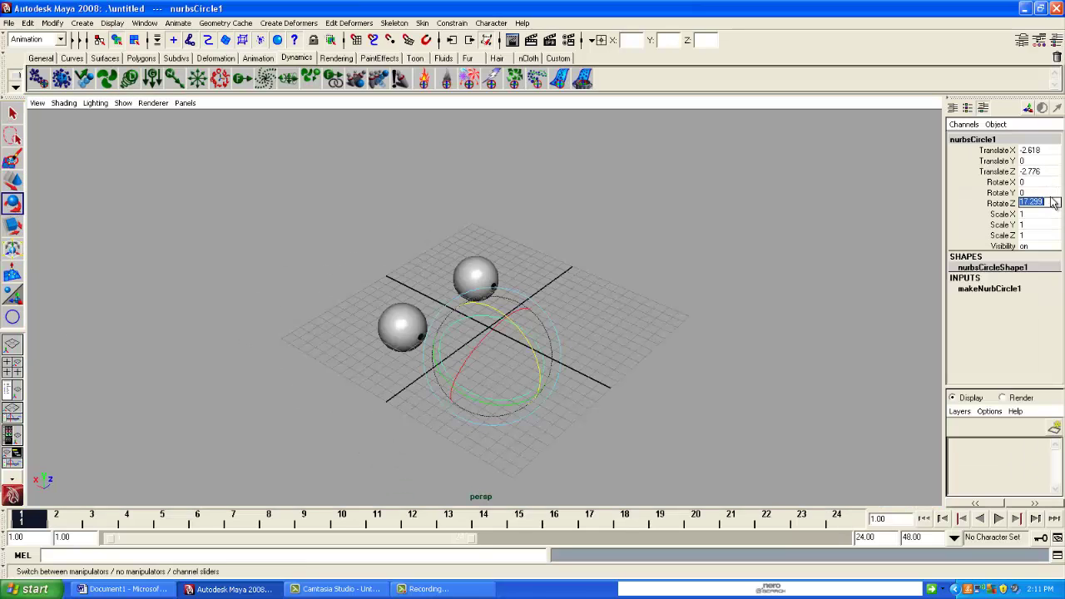
{"action": "type", "text": "90"}
{"action": "key", "text": "Return"}
Center the circle between the two eyeballs using the side view, at about Translate Y 0.123 and Translate Z -0.109, and return to the perspective view.
{"action": "left_click_drag", "start_coordinate": [657, 184], "coordinate": [588, 239], "text": "alt"}
{"action": "left_click", "coordinate": [12, 181]}
{"action": "left_click_drag", "start_coordinate": [541, 300], "coordinate": [551, 321], "text": "alt"}
{"action": "key", "text": "space"}
{"action": "key", "text": "space"}
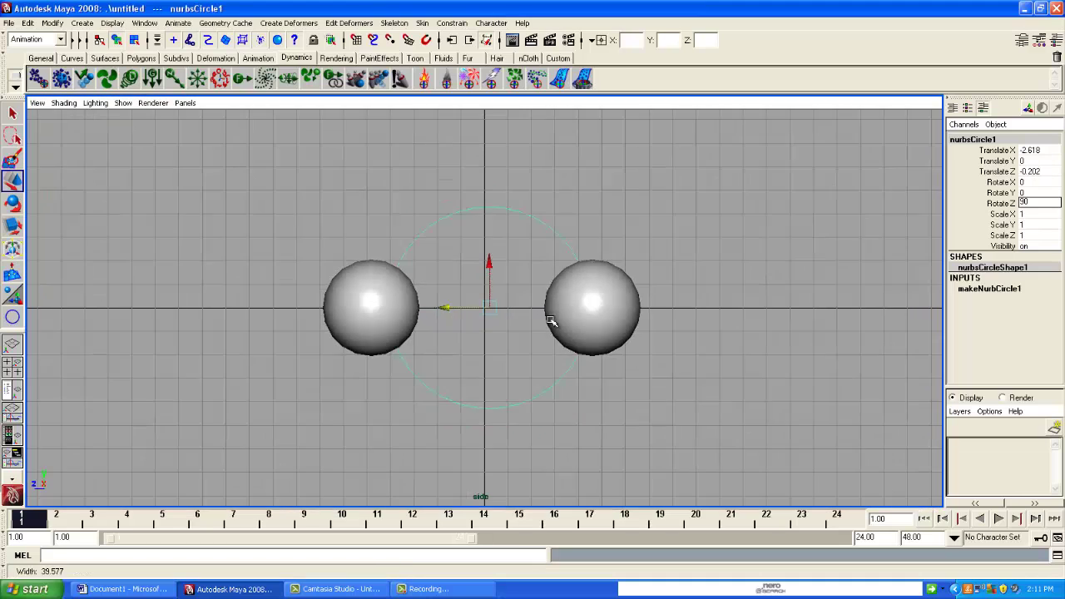
{"action": "left_click_drag", "start_coordinate": [490, 312], "coordinate": [489, 310]}
{"action": "left_click", "coordinate": [661, 295]}
{"action": "key", "text": "space"}
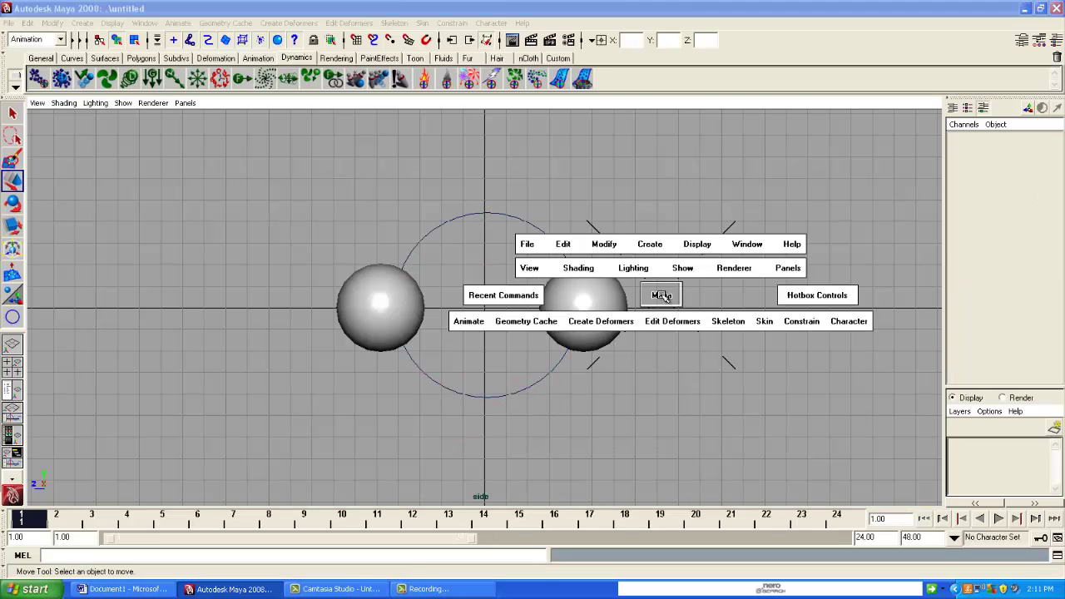
{"action": "left_click_drag", "start_coordinate": [661, 295], "coordinate": [621, 291]}
{"action": "left_click_drag", "start_coordinate": [533, 300], "coordinate": [356, 251], "text": "alt"}
Try an Aim constraint with the original sphere as target and the circle as constrained object, testing it by moving the circle.
{"action": "left_click", "coordinate": [356, 252]}
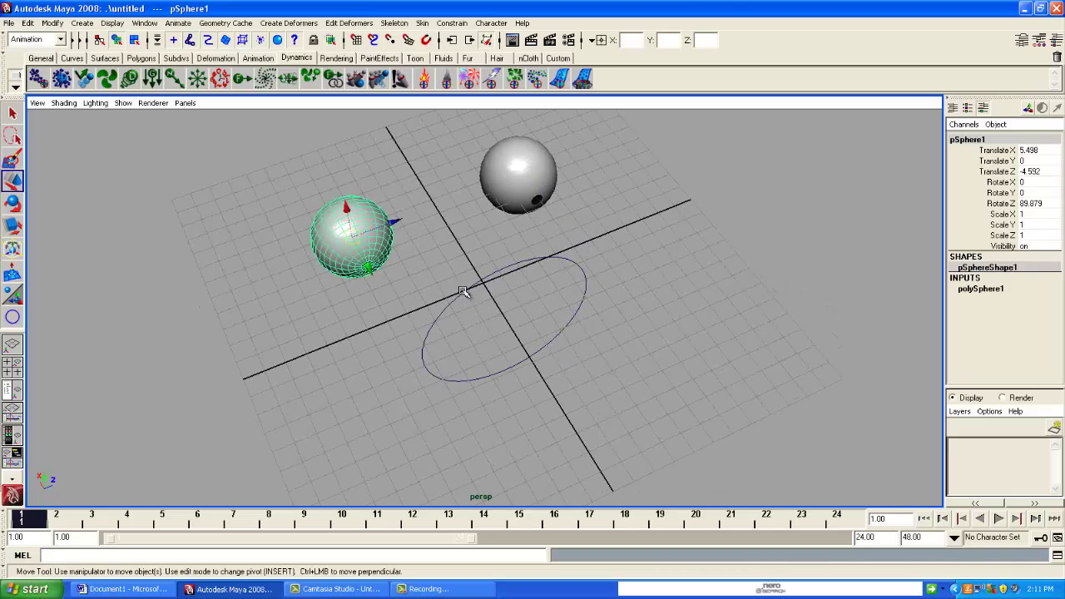
{"action": "left_click_drag", "start_coordinate": [463, 290], "coordinate": [480, 241], "text": "alt"}
{"action": "left_click", "coordinate": [464, 239]}
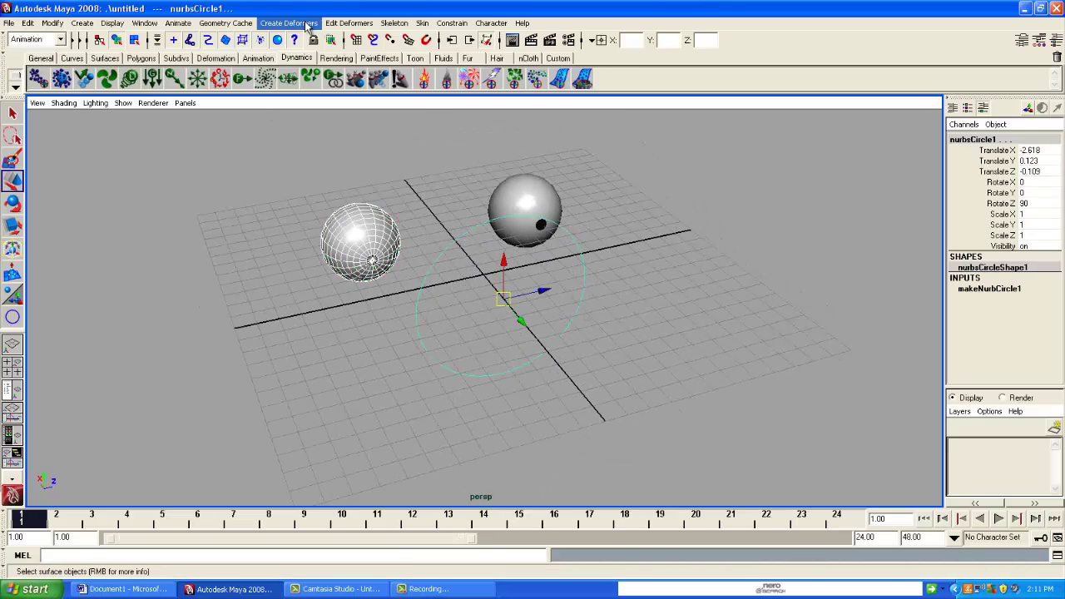
{"action": "left_click", "coordinate": [452, 22]}
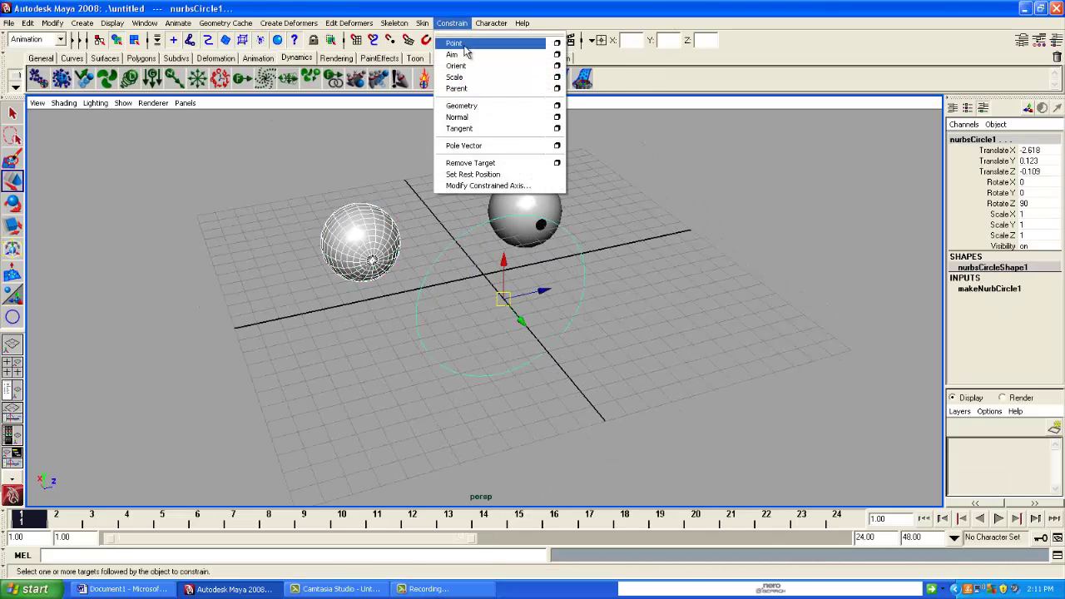
{"action": "left_click", "coordinate": [453, 55]}
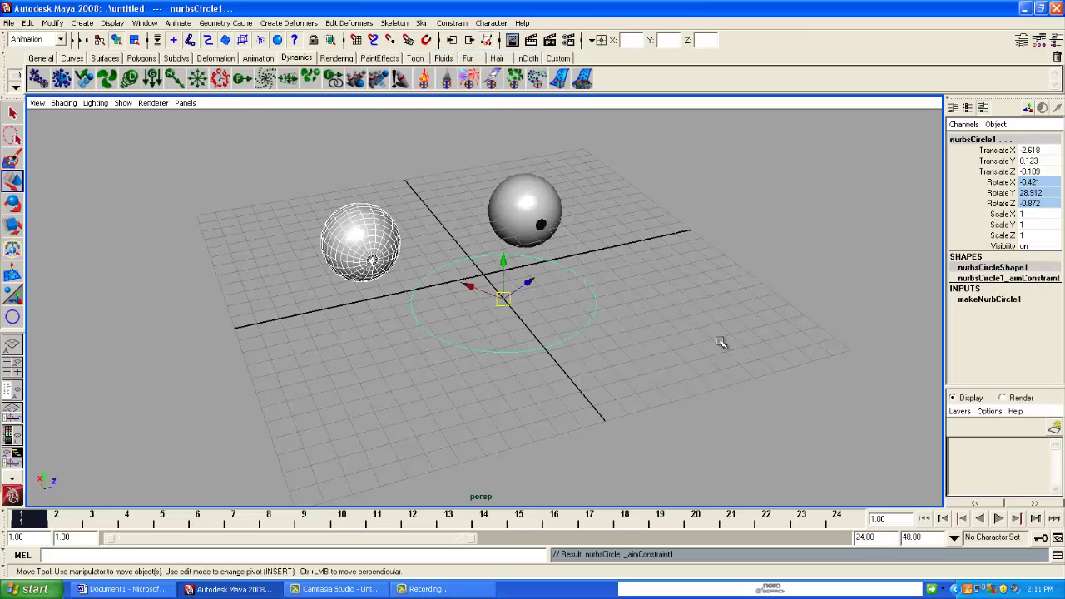
{"action": "left_click", "coordinate": [721, 342]}
{"action": "left_click", "coordinate": [574, 341]}
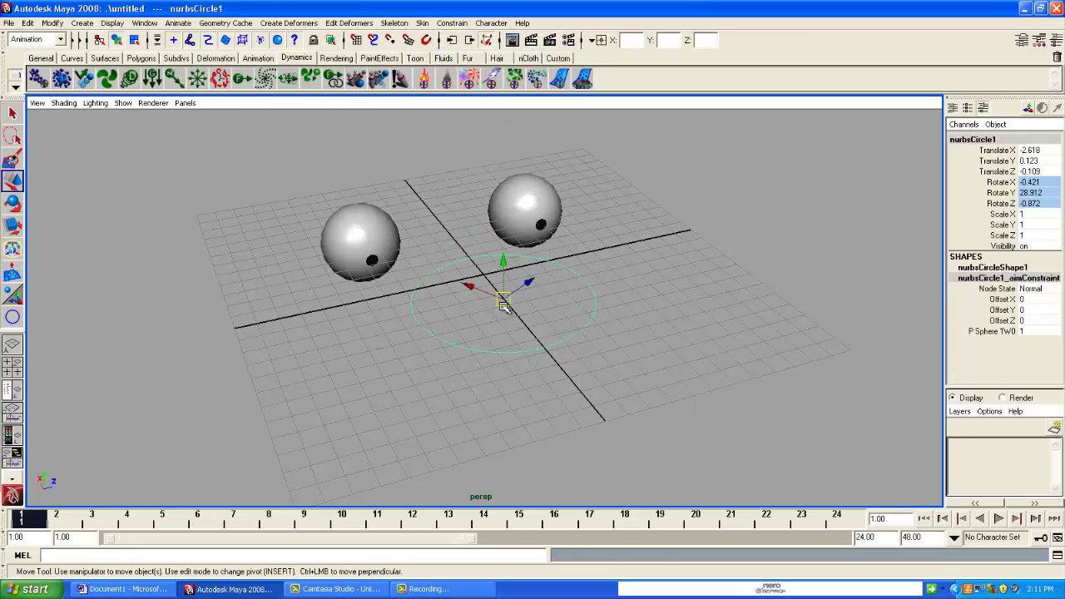
{"action": "left_click_drag", "start_coordinate": [502, 303], "coordinate": [477, 305]}
Undo the circle's test move and its Aim constraint.
{"action": "key", "text": "ctrl+z"}
{"action": "key", "text": "ctrl+z"}
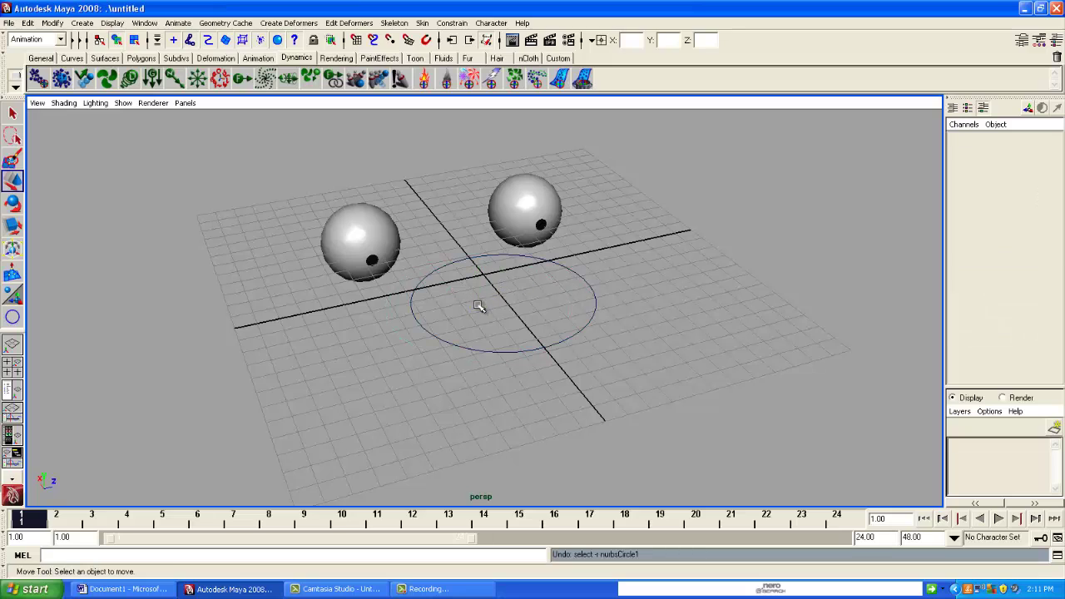
{"action": "key", "text": "ctrl+z"}
{"action": "key", "text": "ctrl+z"}
{"action": "left_click", "coordinate": [699, 345]}
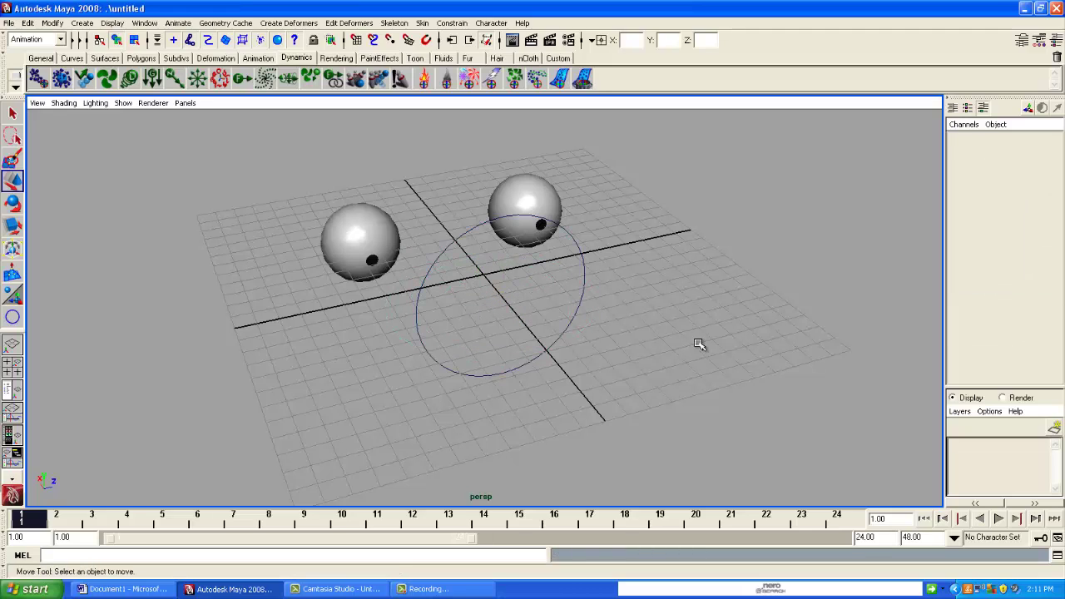
Aim-constrain the original sphere to the circle, using the circle as the target, and select the circle alone.
{"action": "left_click", "coordinate": [435, 252]}
{"action": "left_click", "coordinate": [389, 246], "text": "shift"}
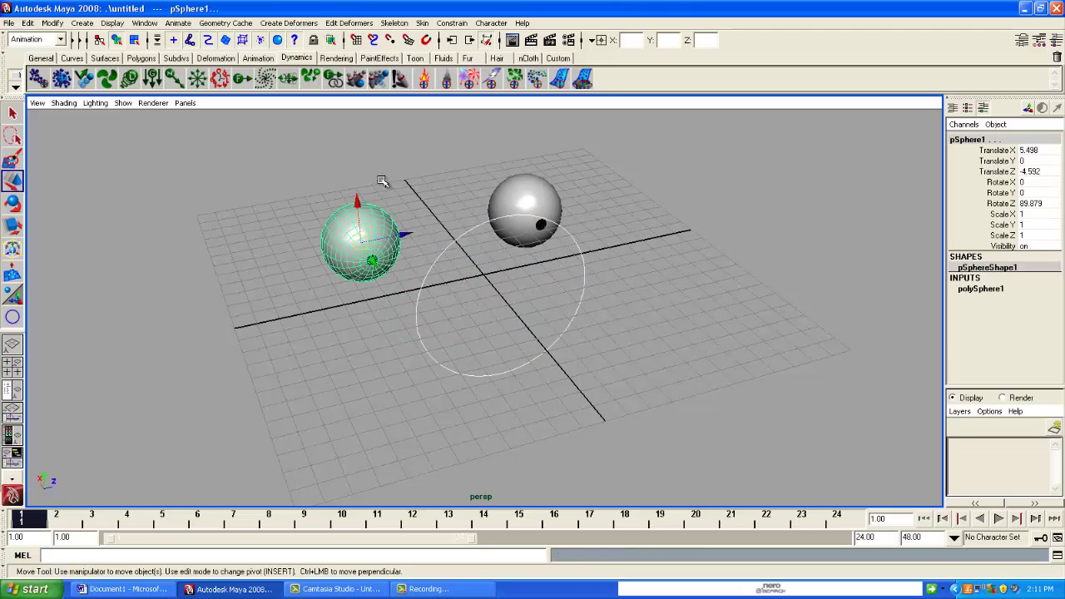
{"action": "left_click", "coordinate": [452, 22]}
{"action": "left_click", "coordinate": [454, 54]}
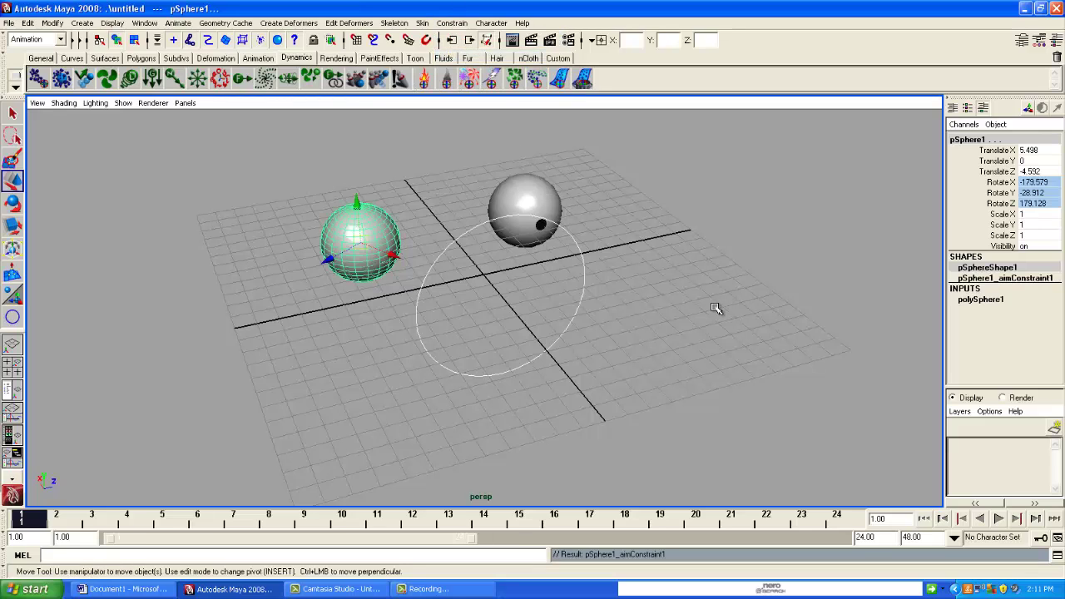
{"action": "left_click", "coordinate": [716, 307]}
{"action": "left_click", "coordinate": [460, 251]}
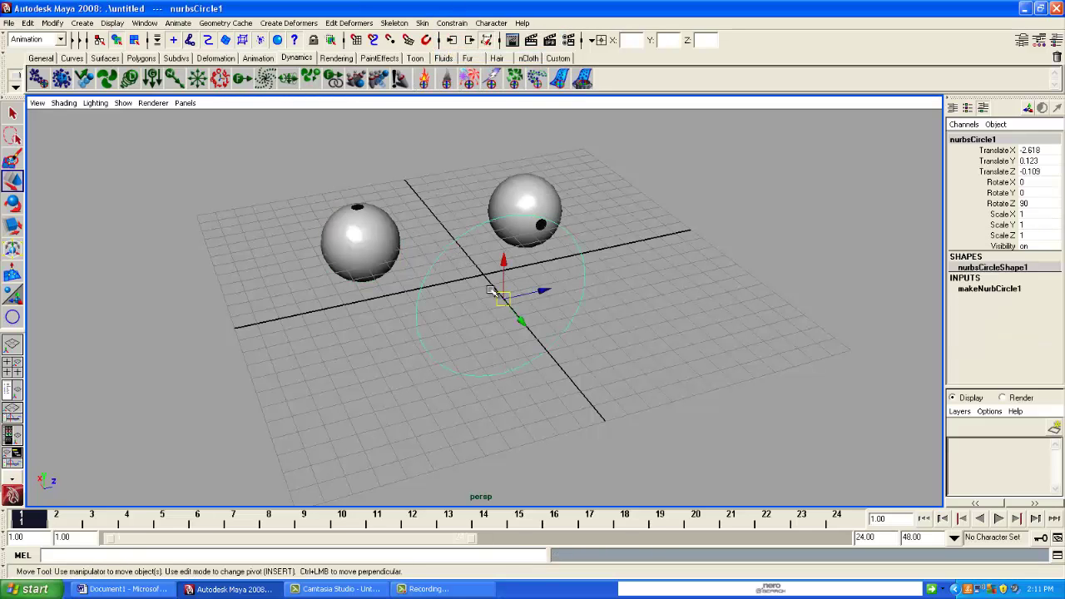
Test the aim by moving the circle, and undo both the test move and the original sphere's Aim constraint.
{"action": "left_click", "coordinate": [523, 298]}
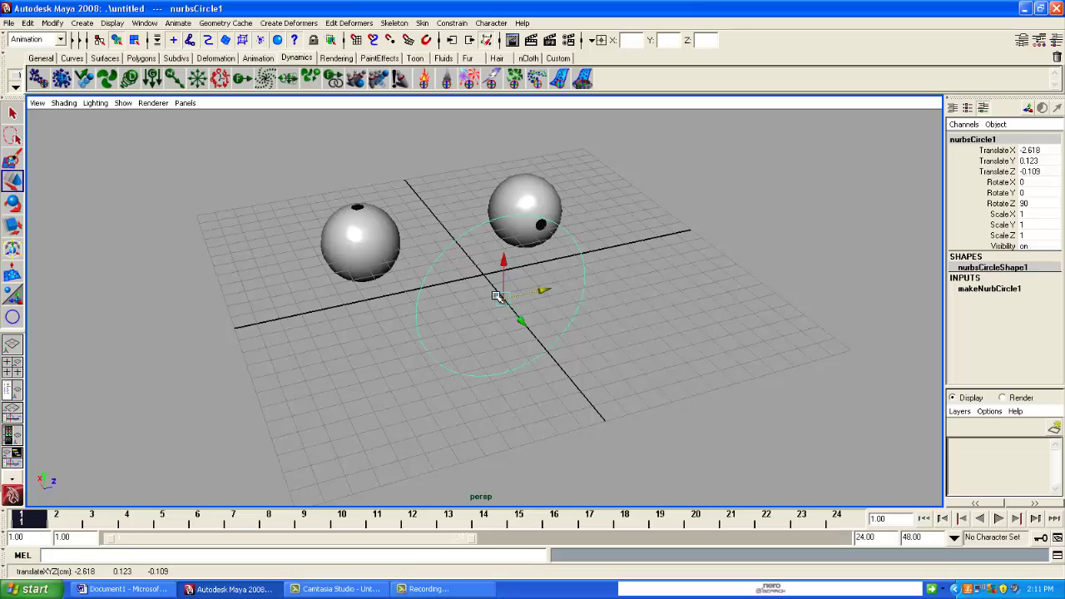
{"action": "mouse_move", "coordinate": [497, 297]}
{"action": "left_mouse_down"}
{"action": "mouse_move", "coordinate": [320, 298]}
{"action": "mouse_move", "coordinate": [480, 300]}
{"action": "mouse_move", "coordinate": [459, 209]}
{"action": "mouse_move", "coordinate": [488, 286]}
{"action": "mouse_move", "coordinate": [537, 258]}
{"action": "mouse_move", "coordinate": [491, 241]}
{"action": "mouse_move", "coordinate": [381, 238]}
{"action": "mouse_move", "coordinate": [476, 297]}
{"action": "mouse_move", "coordinate": [517, 283]}
{"action": "mouse_move", "coordinate": [492, 302]}
{"action": "mouse_move", "coordinate": [504, 304]}
{"action": "left_mouse_up"}
{"action": "key", "text": "ctrl+z"}
{"action": "key", "text": "ctrl+z"}
{"action": "key", "text": "ctrl+z"}
{"action": "left_click", "coordinate": [603, 311]}
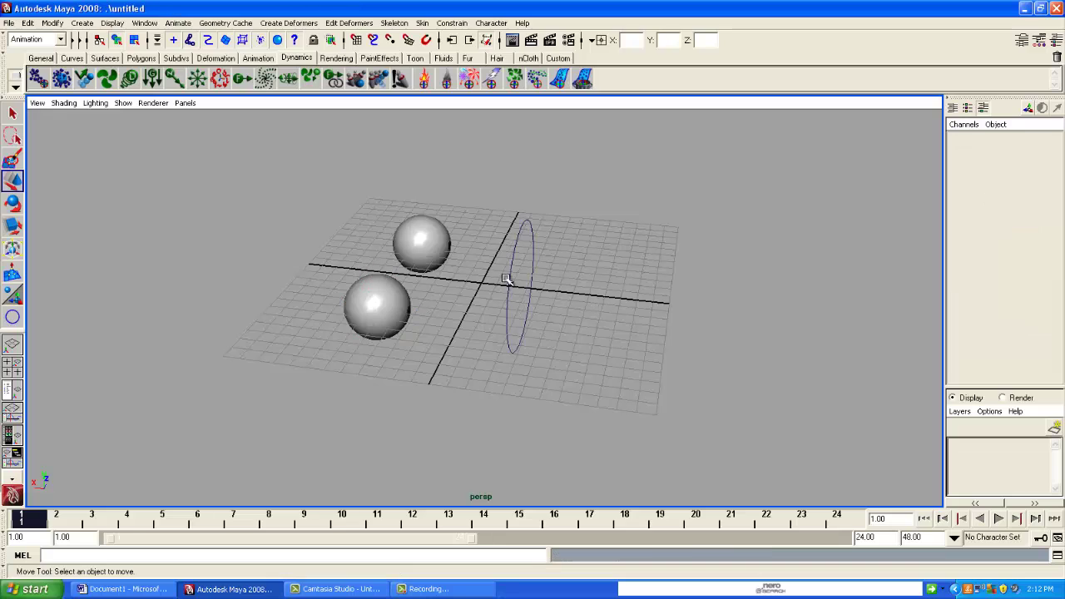
Select the original sphere and the circle, and turn on Maintain offset in the Aim constraint options.
{"action": "left_click", "coordinate": [398, 295]}
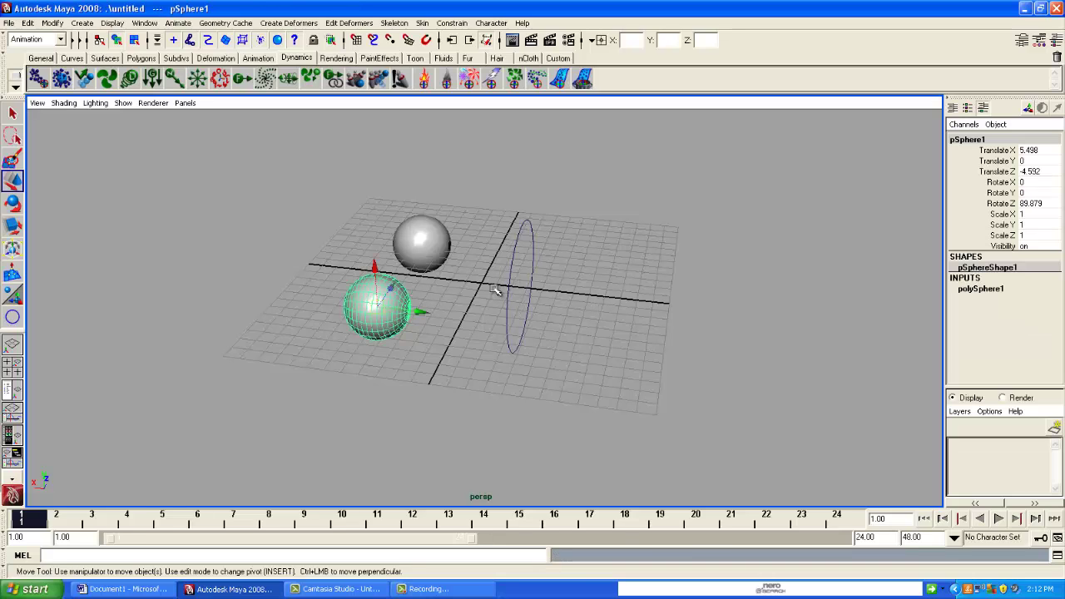
{"action": "left_click", "coordinate": [510, 283]}
{"action": "left_click", "coordinate": [452, 22]}
{"action": "left_click", "coordinate": [557, 54]}
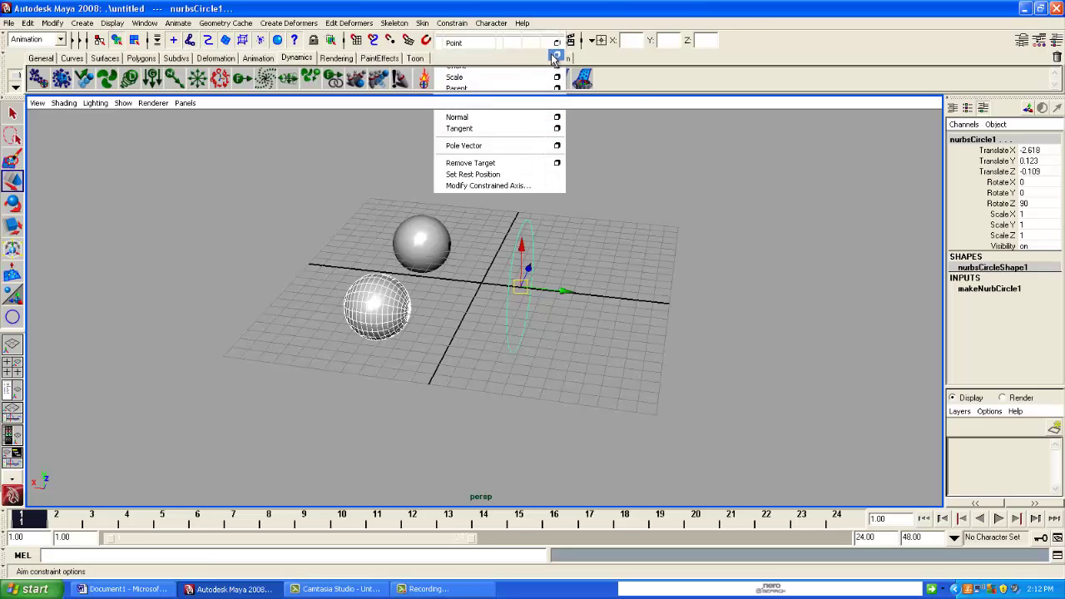
{"action": "left_click", "coordinate": [534, 50]}
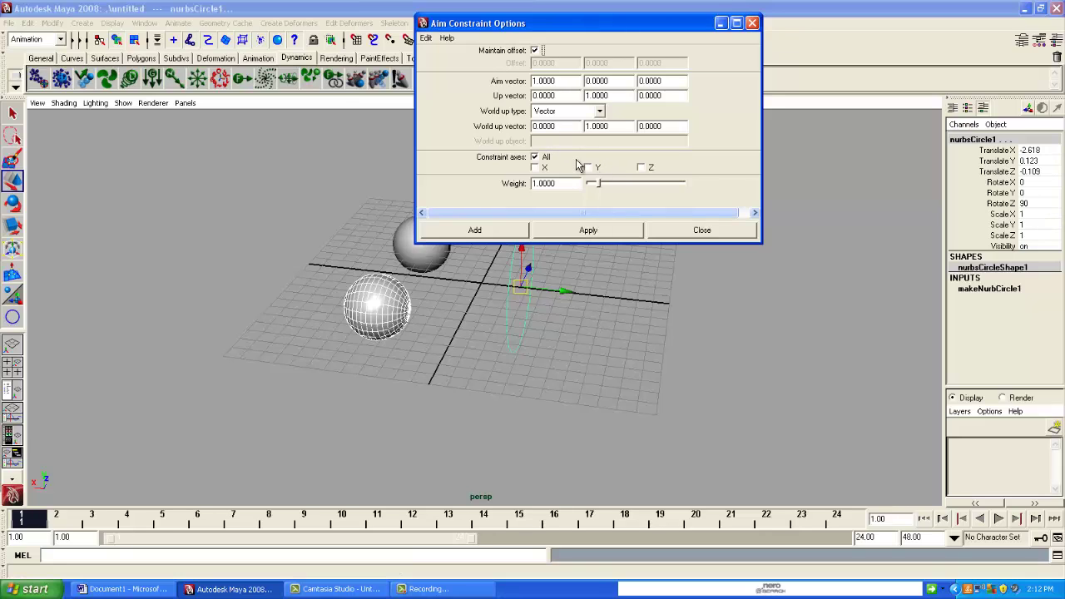
Try the Aim constraint with the original sphere as target and the circle as constrained object, and undo it.
{"action": "mouse_move", "coordinate": [527, 376]}
{"action": "left_mouse_down", "text": "alt"}
{"action": "mouse_move", "coordinate": [546, 359]}
{"action": "mouse_move", "coordinate": [507, 357]}
{"action": "mouse_move", "coordinate": [532, 354]}
{"action": "mouse_move", "coordinate": [518, 359]}
{"action": "left_mouse_up", "text": "alt"}
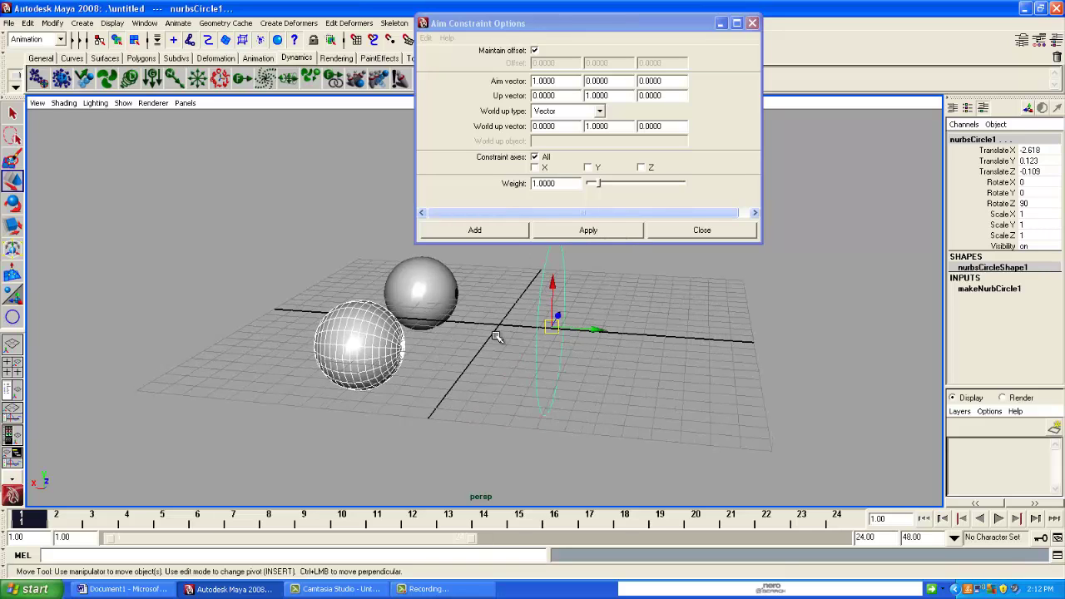
{"action": "left_click", "coordinate": [476, 231]}
{"action": "left_click_drag", "start_coordinate": [541, 341], "coordinate": [423, 344], "text": "alt"}
{"action": "left_click", "coordinate": [464, 333]}
{"action": "left_click", "coordinate": [511, 393]}
{"action": "key", "text": "ctrl+z"}
{"action": "key", "text": "ctrl+z"}
{"action": "key", "text": "ctrl+z"}
{"action": "key", "text": "ctrl+z"}
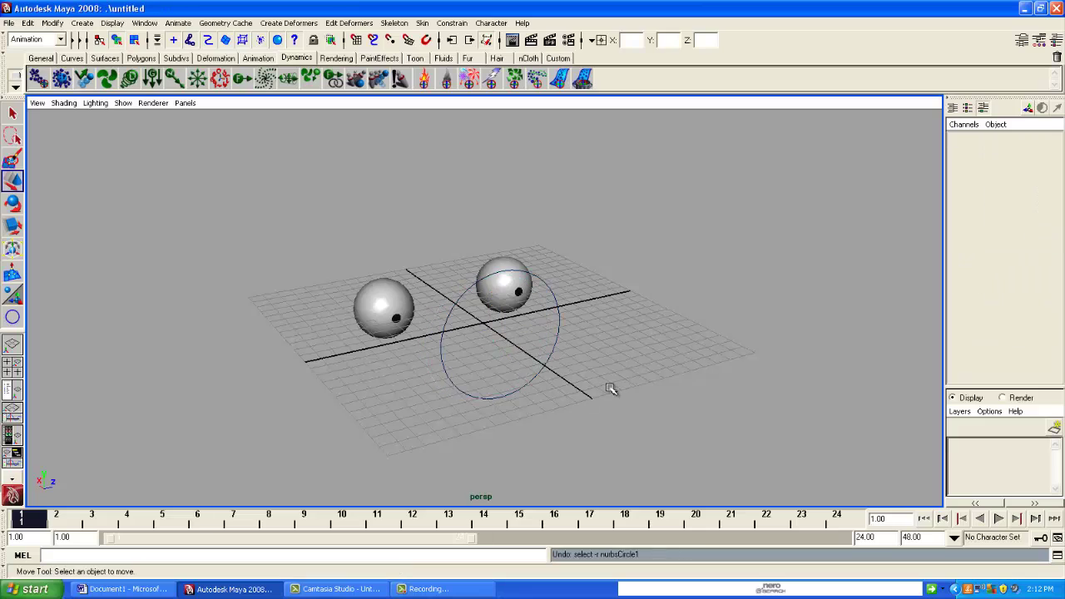
{"action": "key", "text": "ctrl+z"}
{"action": "key", "text": "ctrl+z"}
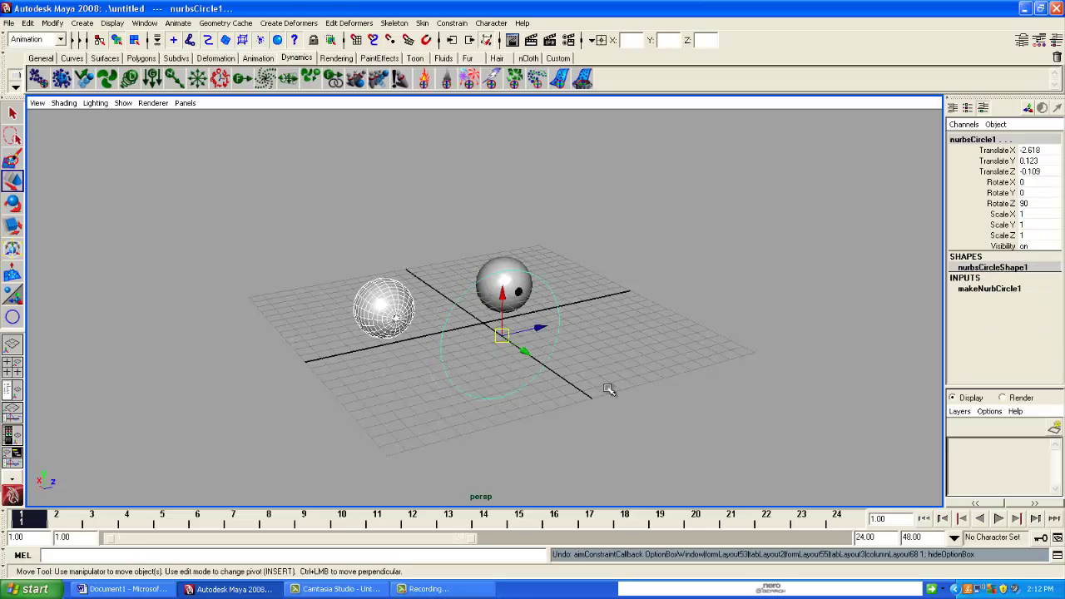
Aim-constrain the original sphere to the circle with Maintain offset on, using the circle as the target.
{"action": "left_click", "coordinate": [608, 389]}
{"action": "left_click", "coordinate": [457, 303]}
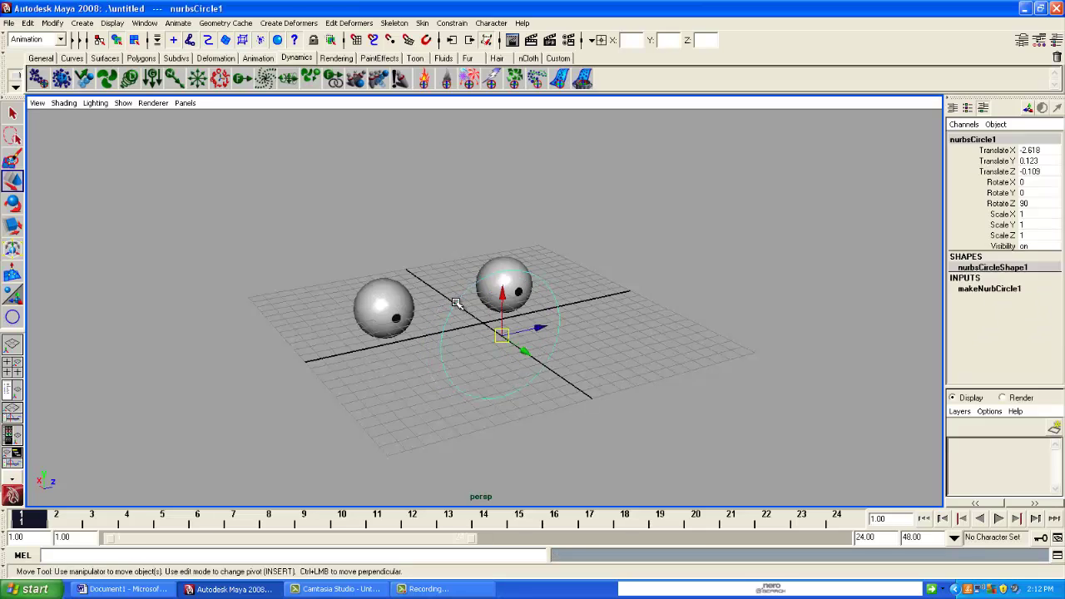
{"action": "left_click", "coordinate": [384, 310], "text": "shift"}
{"action": "left_click", "coordinate": [452, 23]}
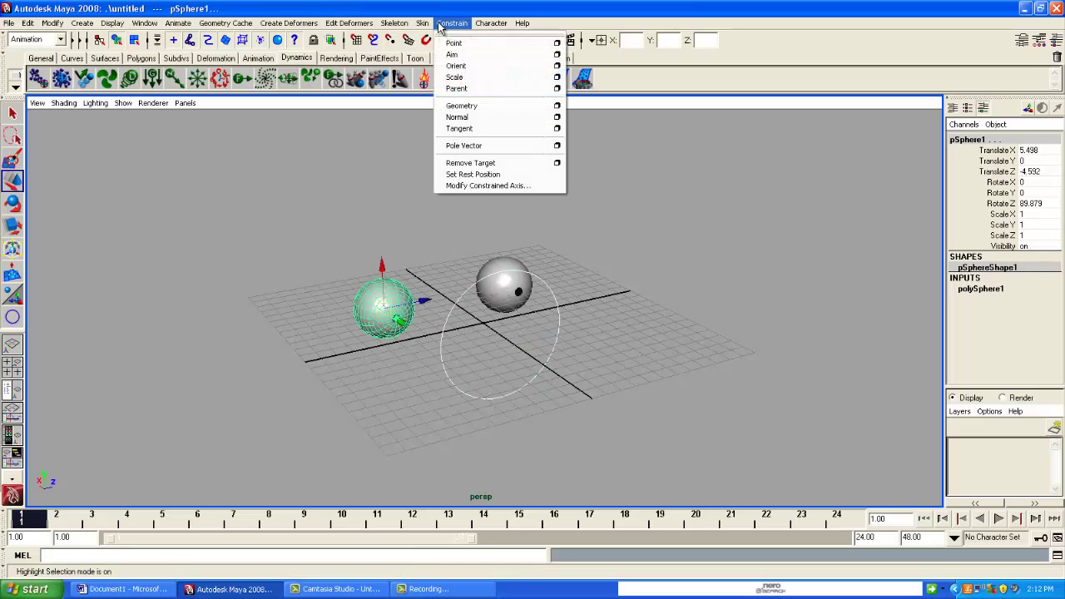
{"action": "left_click", "coordinate": [556, 54]}
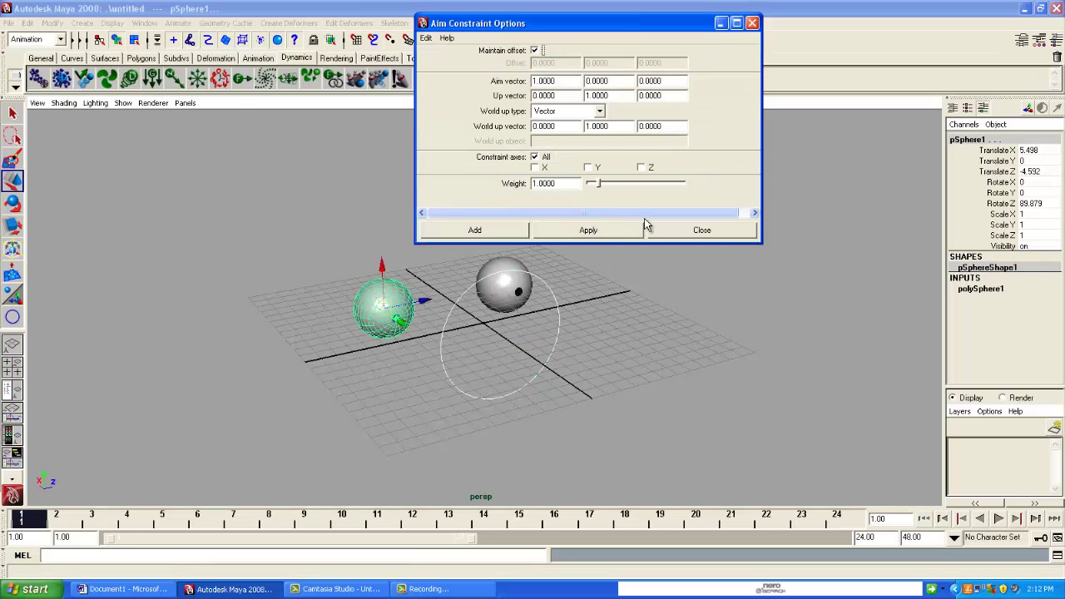
{"action": "left_click", "coordinate": [463, 232]}
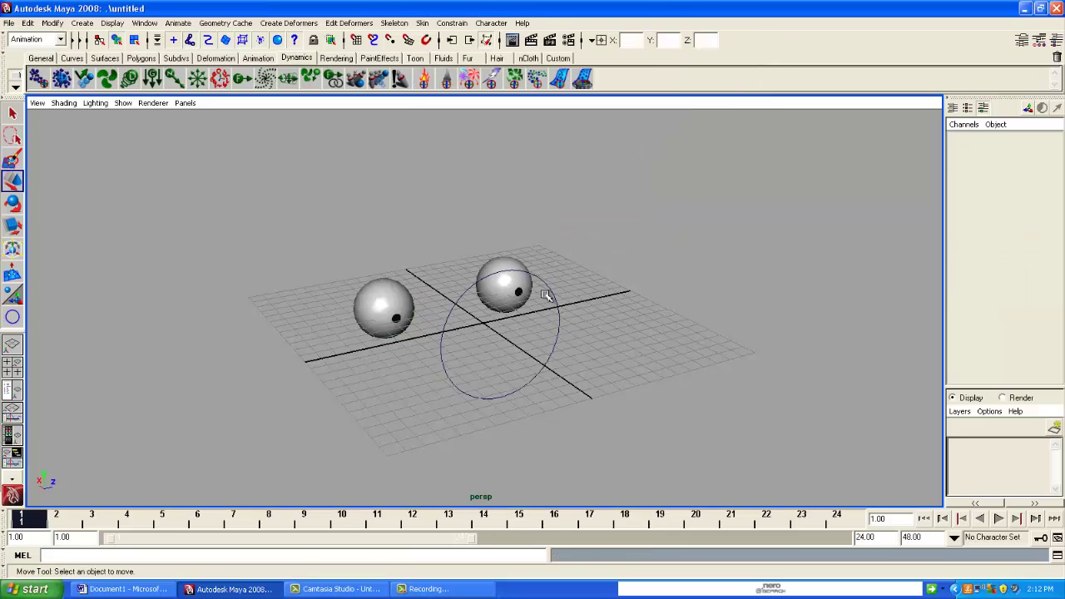
Move the circle to about Translate X -3.189, Y 0.008, Z 0.809 to test the eyeball's aim, and deselect it.
{"action": "left_click", "coordinate": [535, 281]}
{"action": "left_click", "coordinate": [458, 303]}
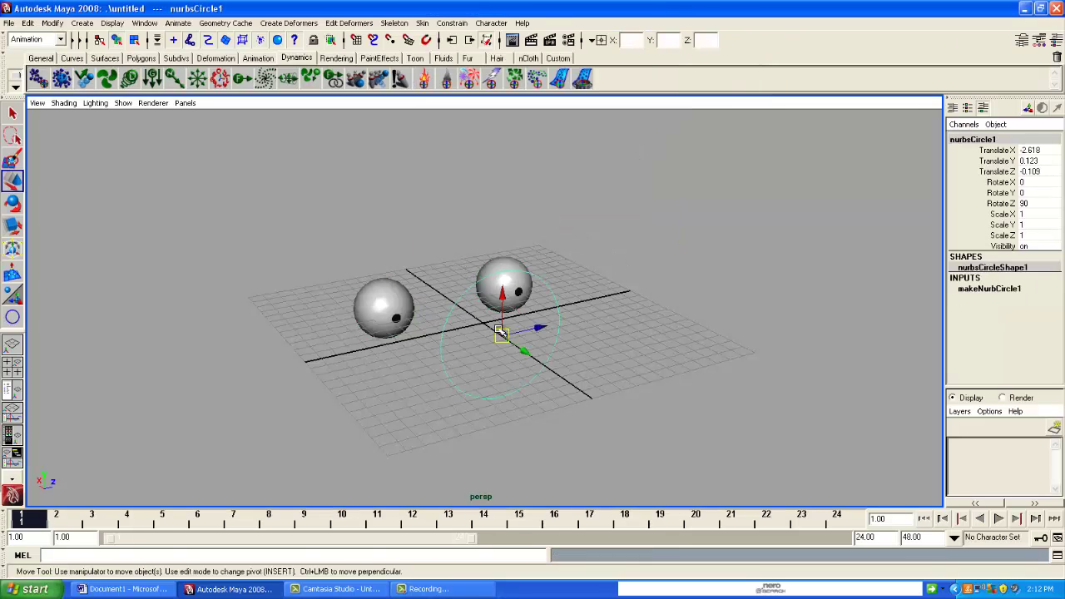
{"action": "mouse_move", "coordinate": [504, 334]}
{"action": "left_mouse_down"}
{"action": "mouse_move", "coordinate": [435, 340]}
{"action": "mouse_move", "coordinate": [571, 310]}
{"action": "mouse_move", "coordinate": [491, 333]}
{"action": "mouse_move", "coordinate": [454, 209]}
{"action": "mouse_move", "coordinate": [447, 375]}
{"action": "mouse_move", "coordinate": [455, 333]}
{"action": "mouse_move", "coordinate": [618, 309]}
{"action": "mouse_move", "coordinate": [514, 329]}
{"action": "mouse_move", "coordinate": [525, 335]}
{"action": "left_mouse_up"}
{"action": "right_click_drag", "start_coordinate": [668, 327], "coordinate": [700, 328], "text": "alt"}
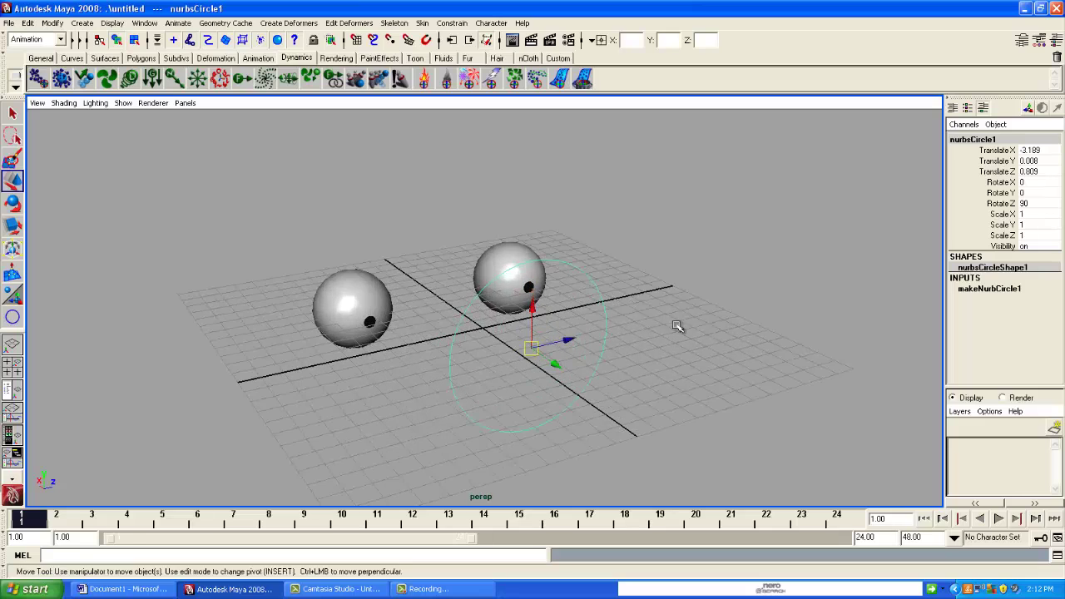
{"action": "left_click", "coordinate": [699, 327]}
Aim-constrain the second sphere to the circle, using the circle as the target.
{"action": "left_click_drag", "start_coordinate": [630, 305], "coordinate": [617, 331], "text": "alt"}
{"action": "left_click", "coordinate": [527, 249]}
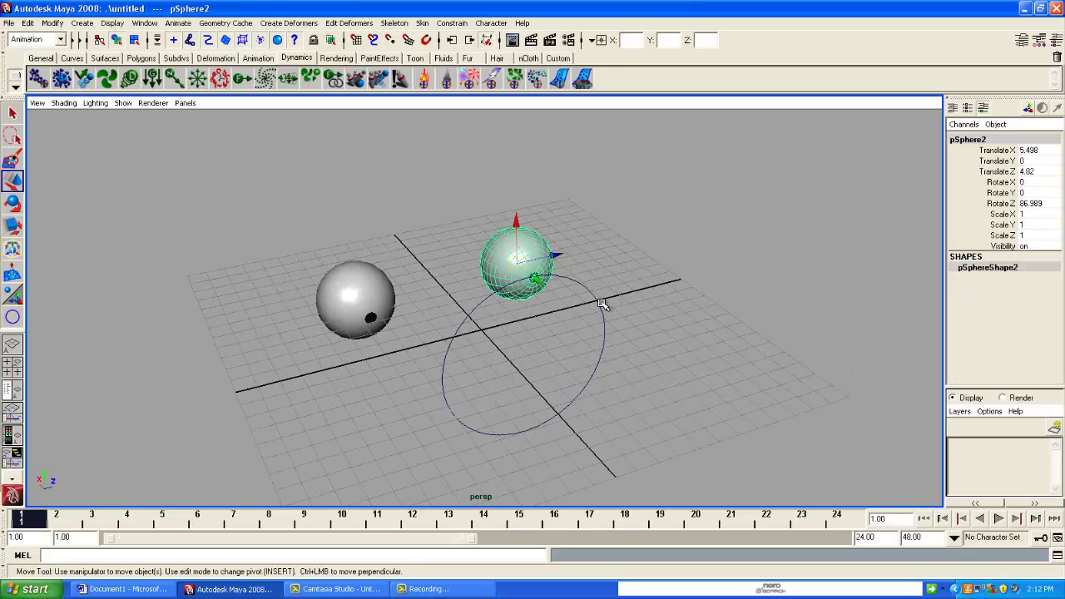
{"action": "left_click", "coordinate": [585, 299]}
{"action": "left_click", "coordinate": [586, 290]}
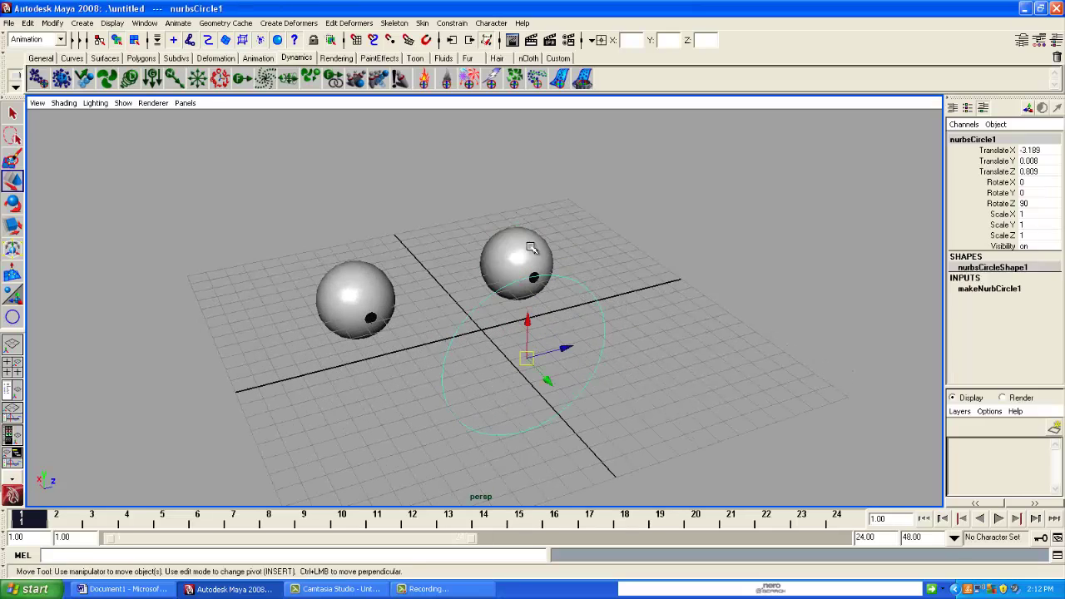
{"action": "left_click", "coordinate": [533, 250], "text": "shift"}
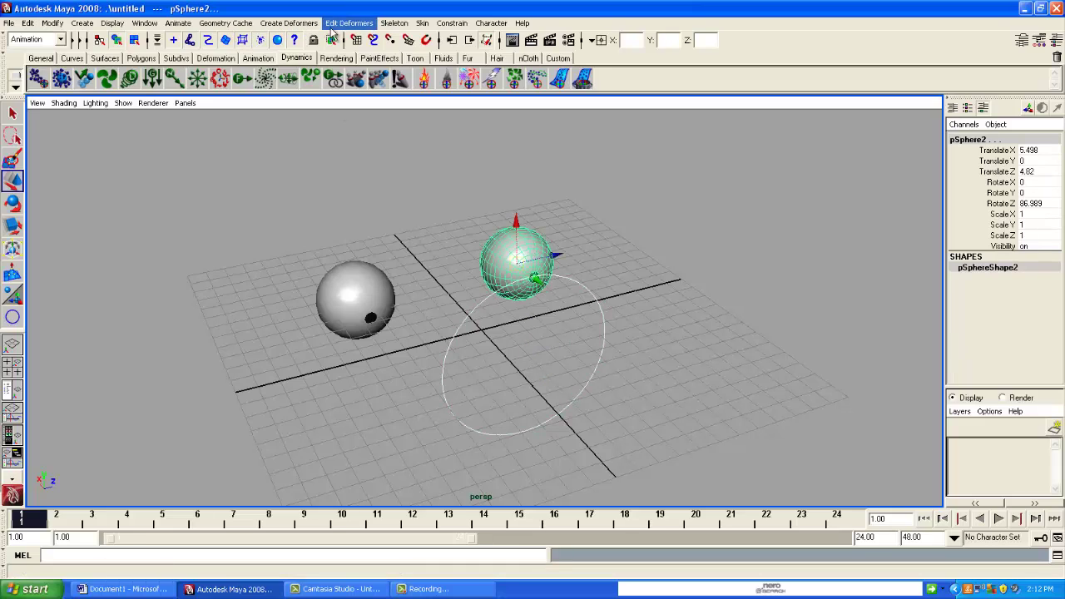
{"action": "left_click", "coordinate": [452, 23]}
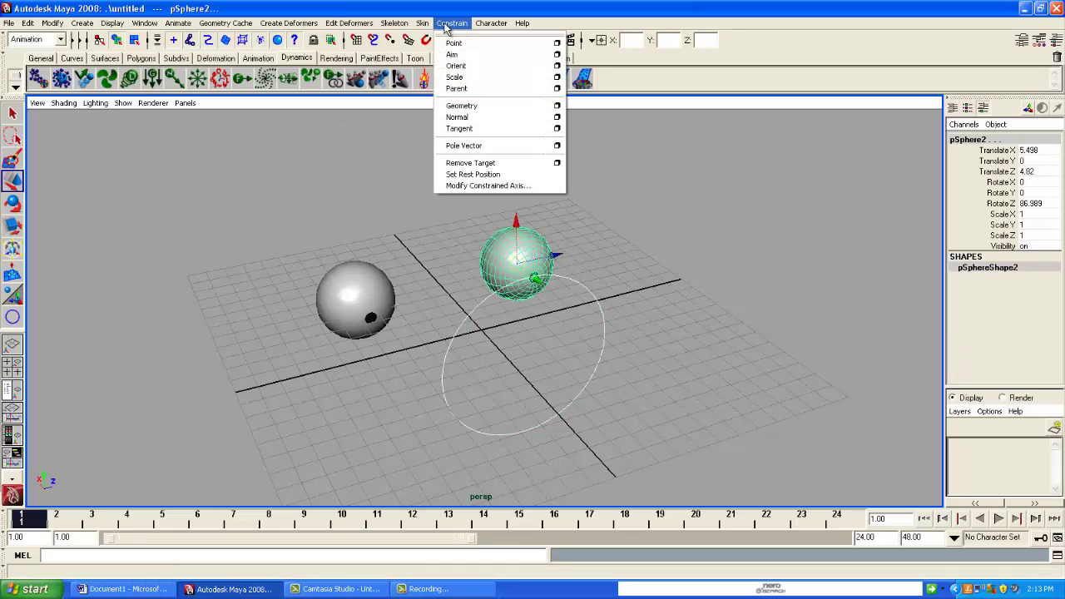
{"action": "left_click", "coordinate": [482, 55]}
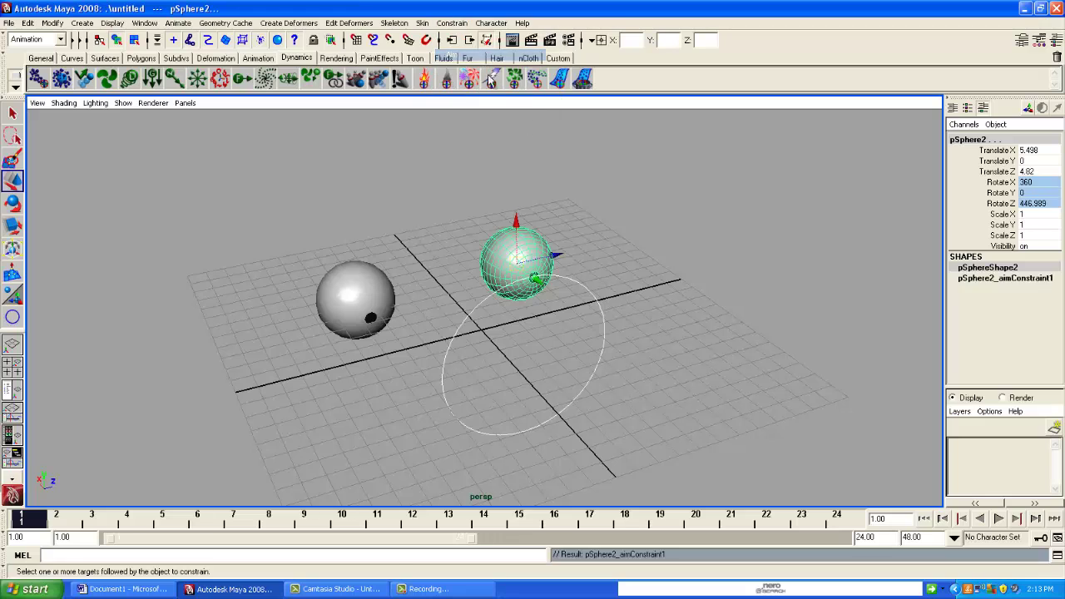
Move the circle to about Translate X -4.796, Y 2.148, Z -5.377 and set a key at frame 1.
{"action": "left_click", "coordinate": [528, 124]}
{"action": "left_click", "coordinate": [564, 282]}
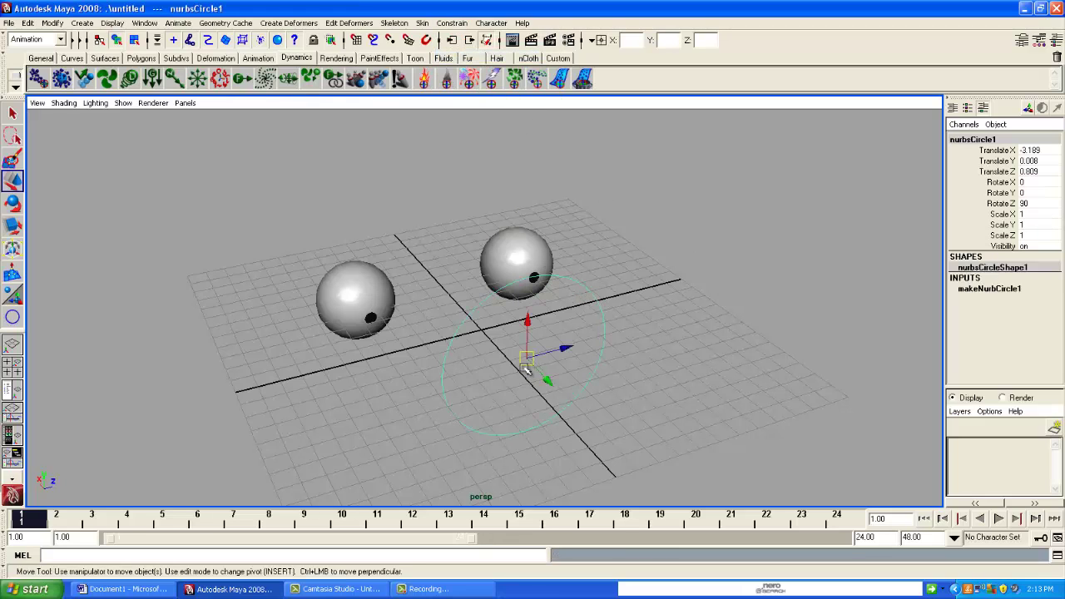
{"action": "left_click_drag", "start_coordinate": [527, 366], "coordinate": [383, 327]}
{"action": "key", "text": "s"}
At frame 9, move the circle to about Translate X -5.355, Y 2.258, Z 10.309 and set a key.
{"action": "left_click", "coordinate": [304, 518]}
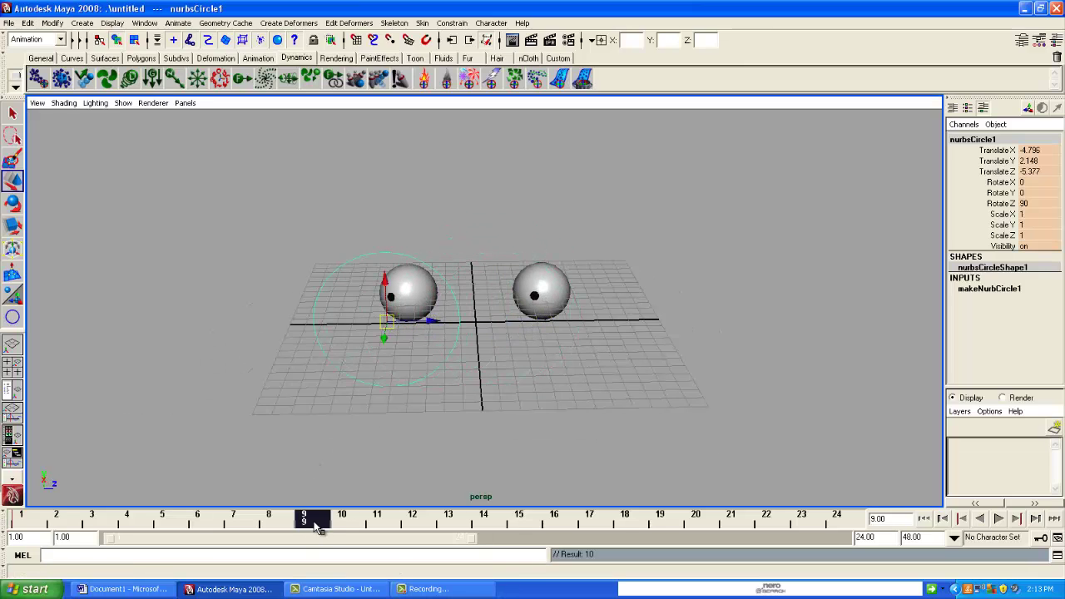
{"action": "left_click_drag", "start_coordinate": [384, 326], "coordinate": [575, 409]}
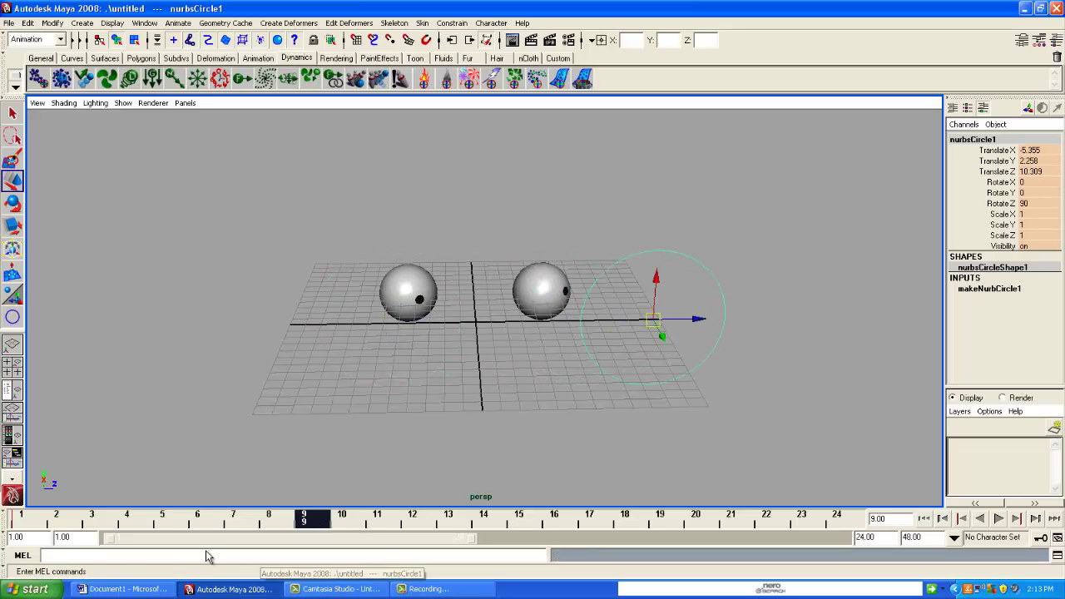
{"action": "left_click_drag", "start_coordinate": [653, 321], "coordinate": [331, 234]}
{"action": "key", "text": "s"}
At frame 15, move the circle up above the original eyeball, key it, and return to frame 1.
{"action": "left_click", "coordinate": [520, 521]}
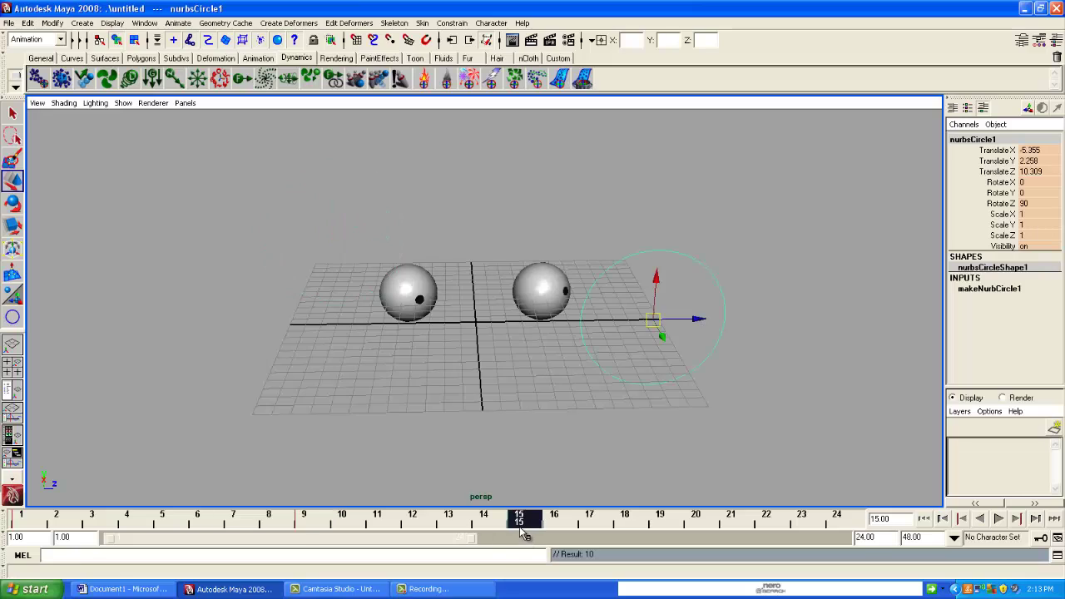
{"action": "left_click_drag", "start_coordinate": [651, 321], "coordinate": [374, 242]}
{"action": "left_click_drag", "start_coordinate": [528, 525], "coordinate": [20, 522]}
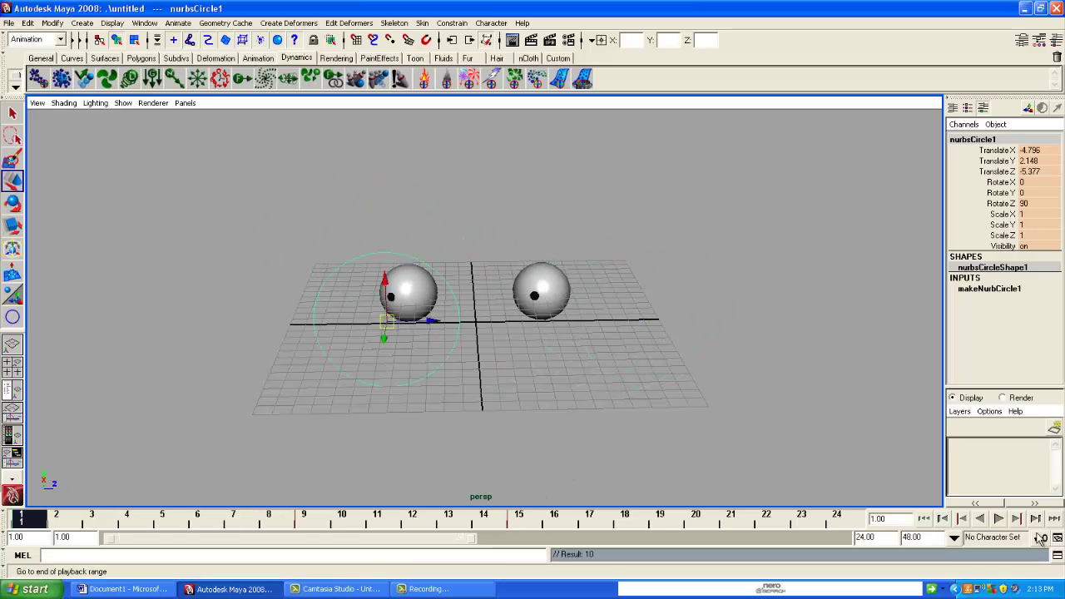
Play the animation to check how the eyeballs follow the circle, and go back to frame 1.
{"action": "left_click", "coordinate": [1000, 521]}
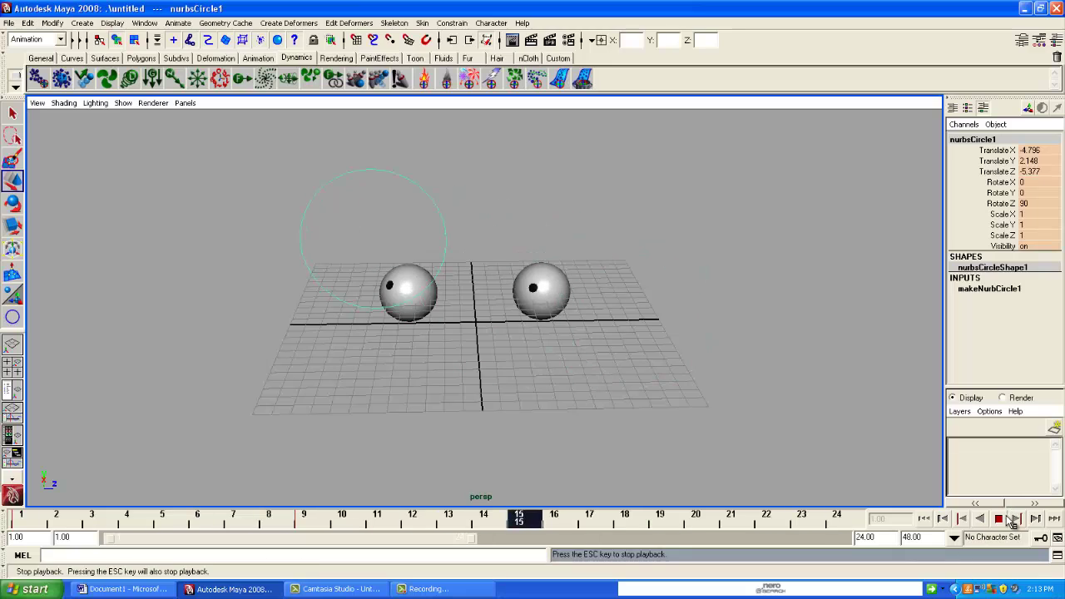
{"action": "left_click", "coordinate": [1006, 518]}
{"action": "left_click_drag", "start_coordinate": [167, 521], "coordinate": [19, 517]}
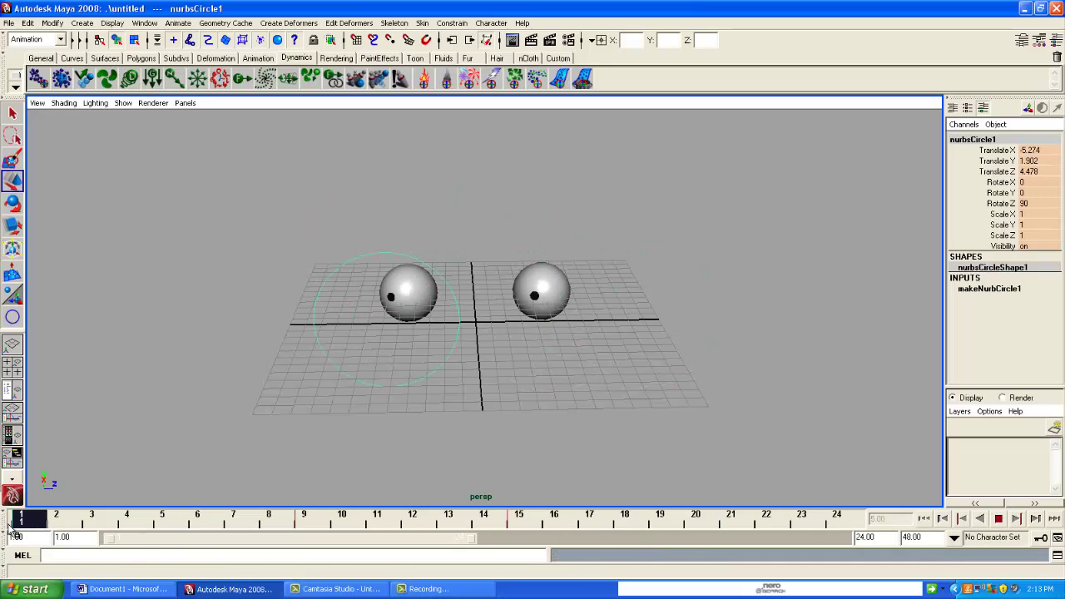
Move the circle in front of both eyeballs to about Translate X -6.602, Y 1.4, Z 1.05, and deselect it.
{"action": "left_click_drag", "start_coordinate": [233, 484], "coordinate": [291, 441], "text": "alt"}
{"action": "left_click_drag", "start_coordinate": [407, 341], "coordinate": [546, 273]}
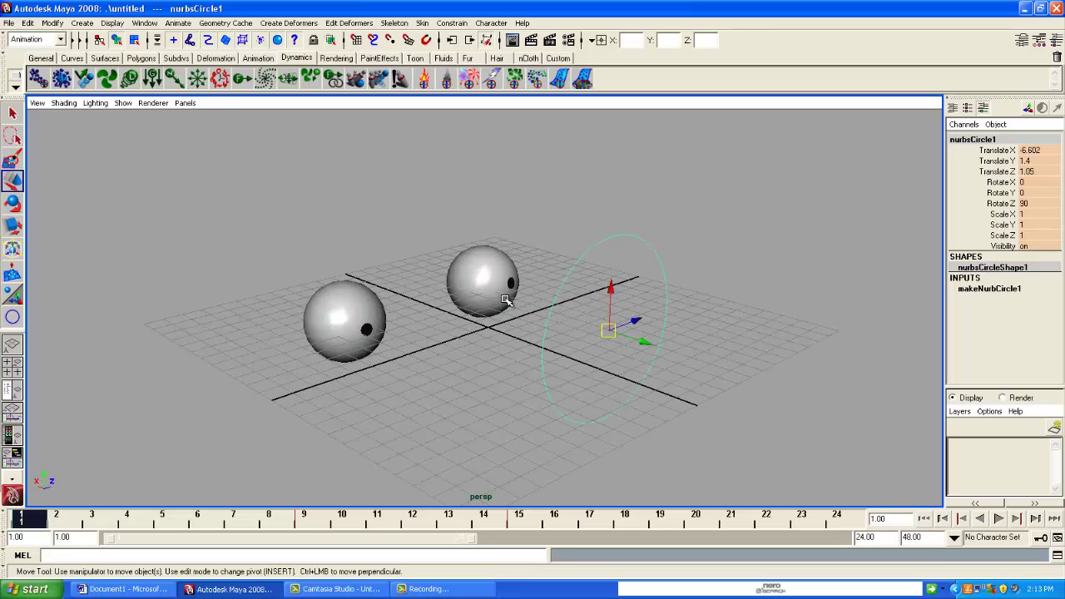
{"action": "left_click", "coordinate": [691, 233]}
{"action": "left_click", "coordinate": [646, 239]}
{"action": "left_click", "coordinate": [567, 211]}
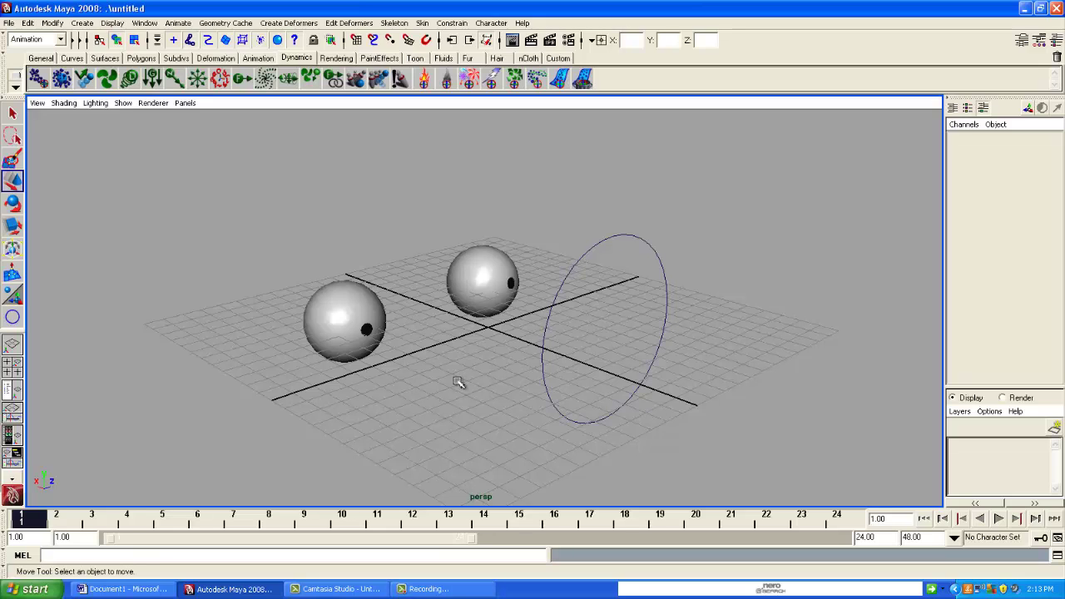
Create a polygon sphere, about as large as the eyeballs, off the grid beyond the circle, and deselect it.
{"action": "mouse_move", "coordinate": [457, 387]}
{"action": "left_mouse_down", "text": "alt"}
{"action": "mouse_move", "coordinate": [436, 385]}
{"action": "mouse_move", "coordinate": [453, 385]}
{"action": "left_mouse_up", "text": "alt"}
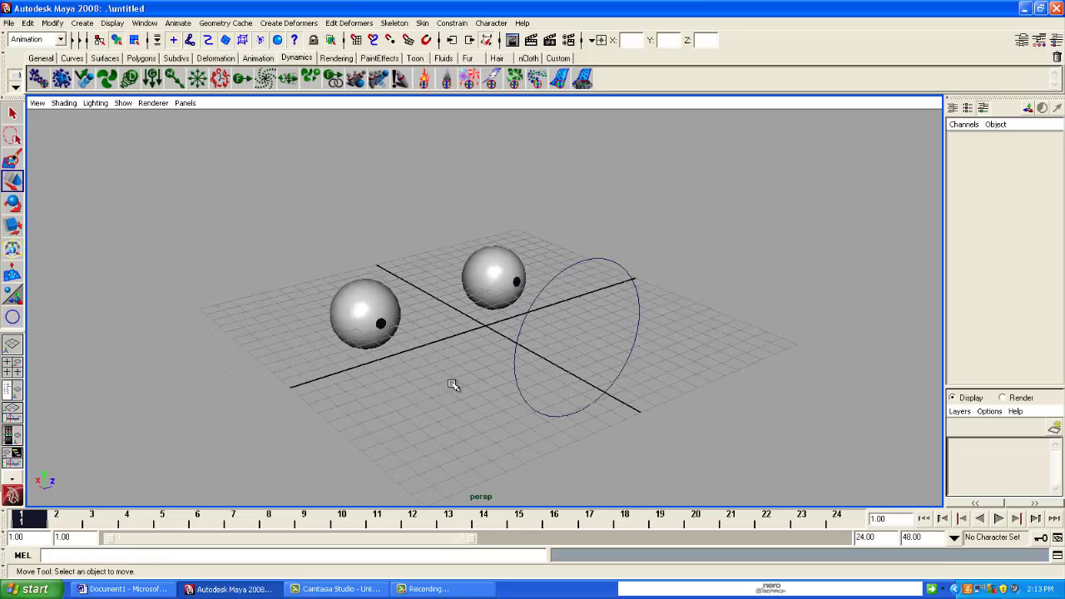
{"action": "left_click", "coordinate": [81, 22]}
{"action": "mouse_move", "coordinate": [130, 67]}
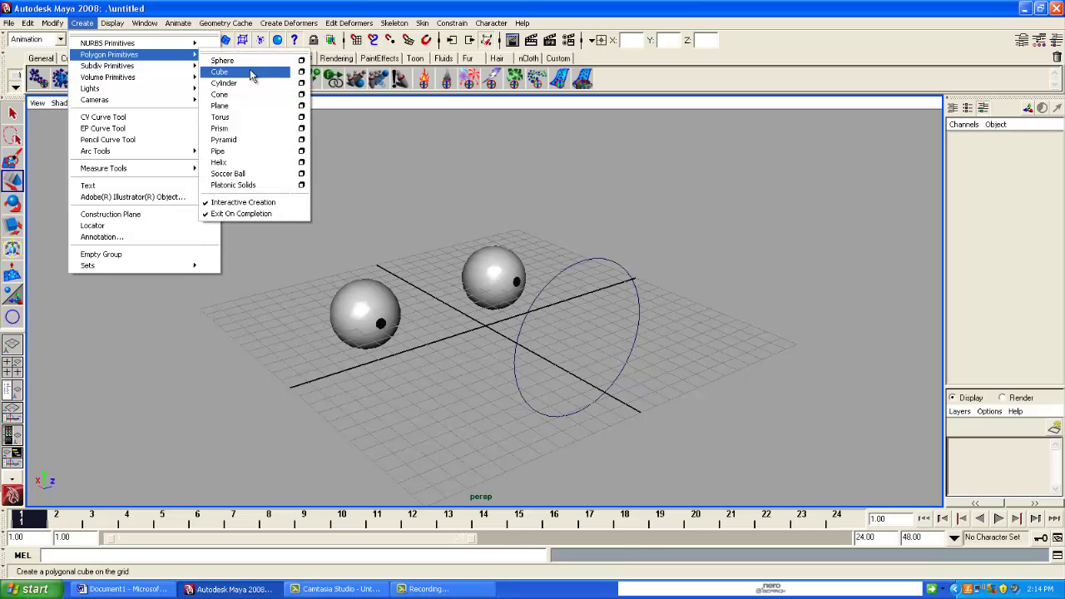
{"action": "left_click", "coordinate": [248, 61]}
{"action": "middle_click_drag", "start_coordinate": [733, 356], "coordinate": [488, 316], "text": "alt"}
{"action": "left_click_drag", "start_coordinate": [488, 316], "coordinate": [471, 334], "text": "alt"}
{"action": "left_click_drag", "start_coordinate": [489, 301], "coordinate": [517, 331]}
{"action": "key", "text": "w"}
{"action": "left_click", "coordinate": [611, 317]}
Assign a new Phong material to the new sphere and map a Checker texture to its Color.
{"action": "left_click", "coordinate": [523, 291]}
{"action": "right_click_drag", "start_coordinate": [523, 291], "coordinate": [639, 429]}
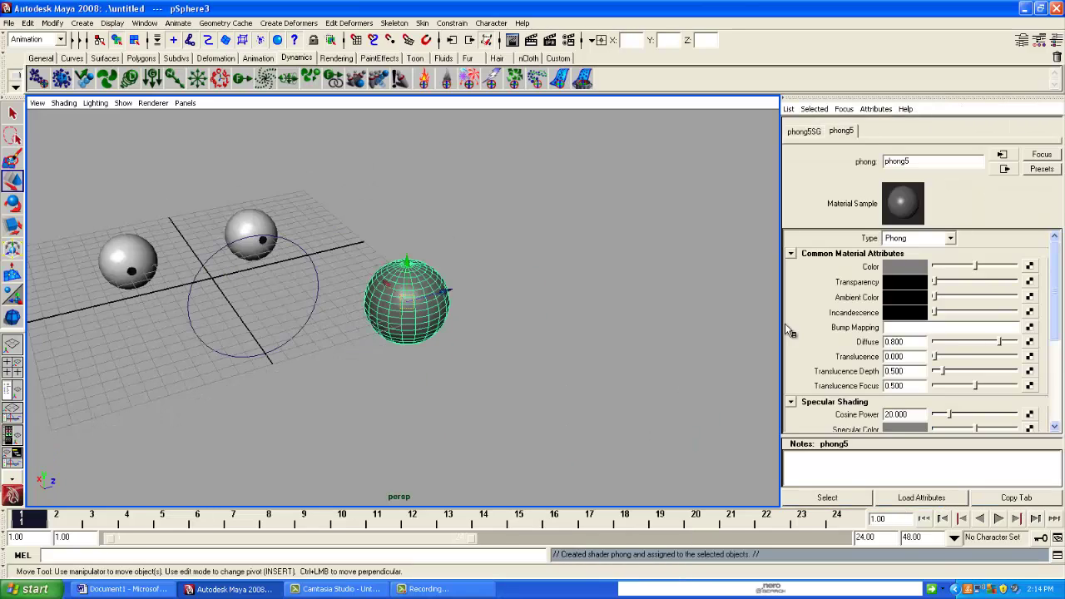
{"action": "left_click", "coordinate": [1034, 267]}
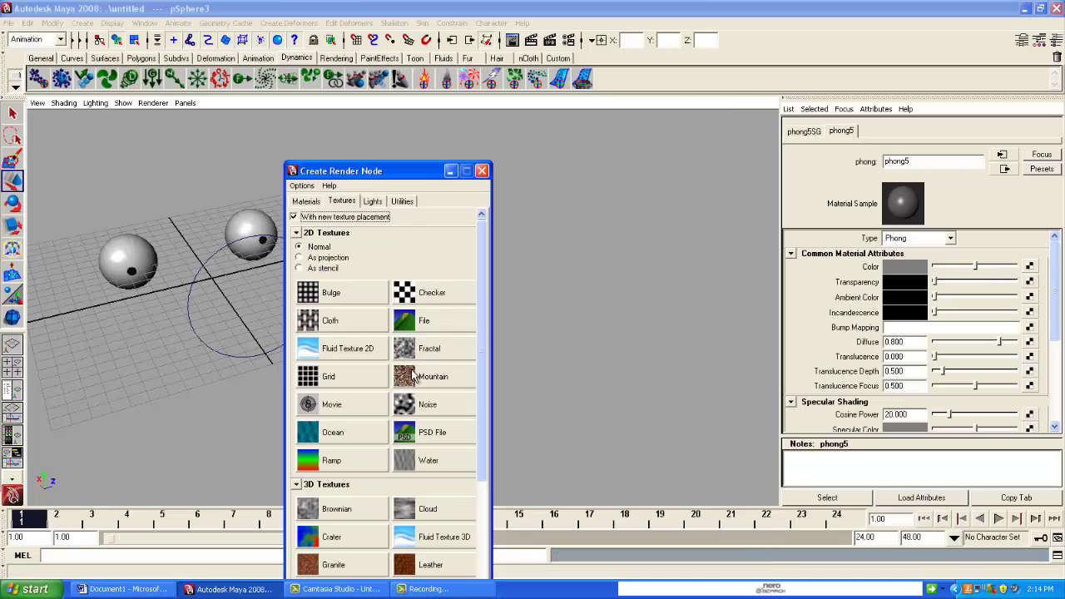
{"action": "left_click", "coordinate": [428, 293]}
{"action": "left_click", "coordinate": [542, 333]}
{"action": "mouse_move", "coordinate": [433, 320]}
{"action": "left_mouse_down", "text": "alt"}
{"action": "mouse_move", "coordinate": [439, 337]}
{"action": "mouse_move", "coordinate": [436, 316]}
{"action": "left_mouse_up", "text": "alt"}
Create a smaller polygon sphere beyond the checkered sphere, raise it to about the same height, and deselect it.
{"action": "left_click", "coordinate": [81, 22]}
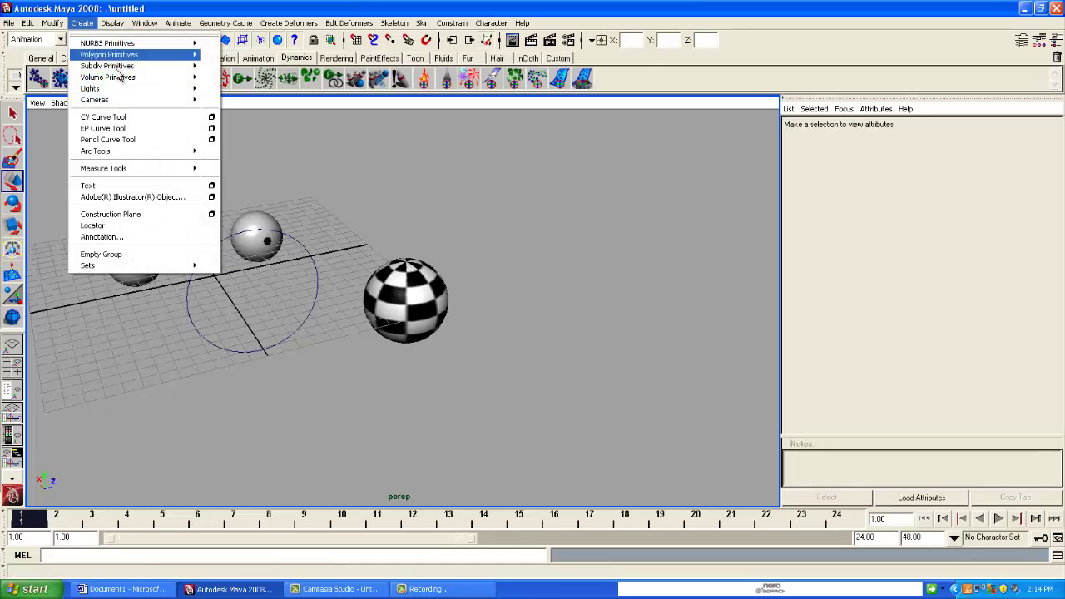
{"action": "mouse_move", "coordinate": [122, 56]}
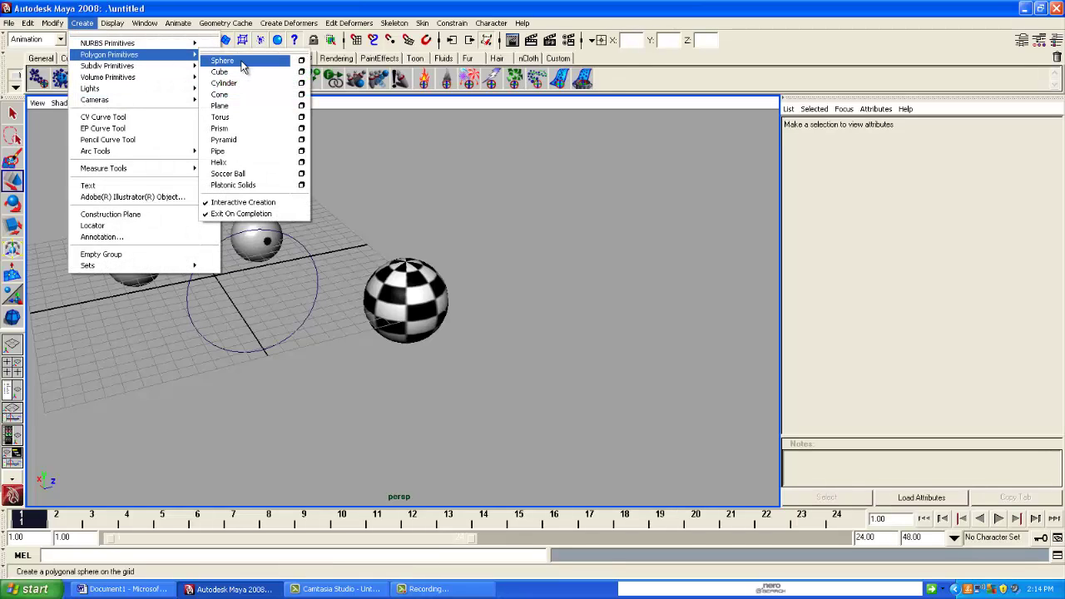
{"action": "left_click", "coordinate": [223, 61]}
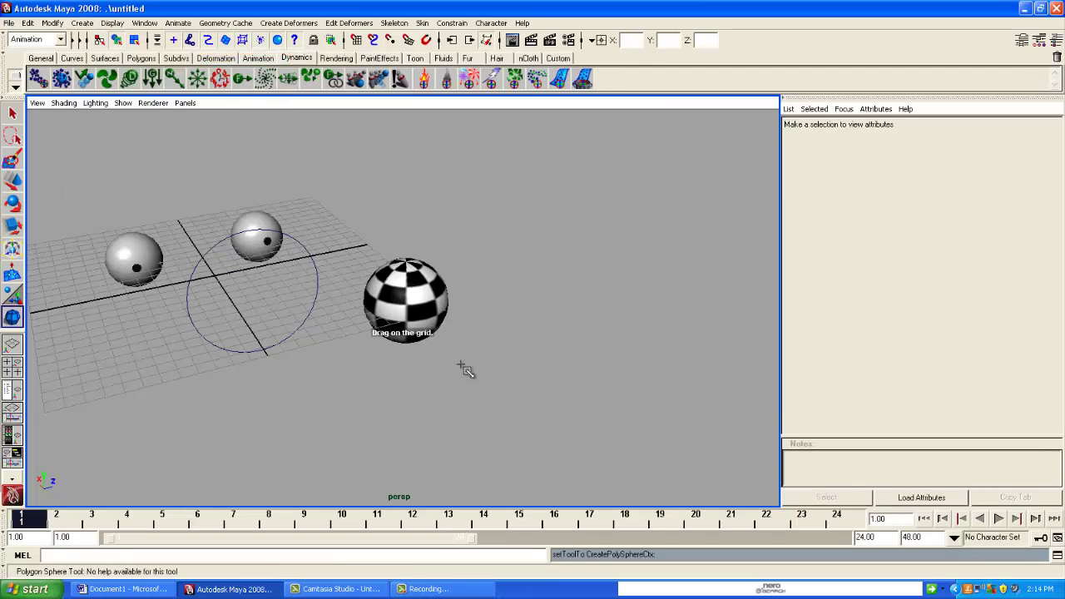
{"action": "left_click_drag", "start_coordinate": [465, 367], "coordinate": [476, 380]}
{"action": "key", "text": "w"}
{"action": "left_click_drag", "start_coordinate": [476, 381], "coordinate": [534, 335], "text": "alt"}
{"action": "left_click_drag", "start_coordinate": [523, 291], "coordinate": [524, 273]}
{"action": "left_click", "coordinate": [616, 331]}
{"action": "left_click", "coordinate": [542, 326]}
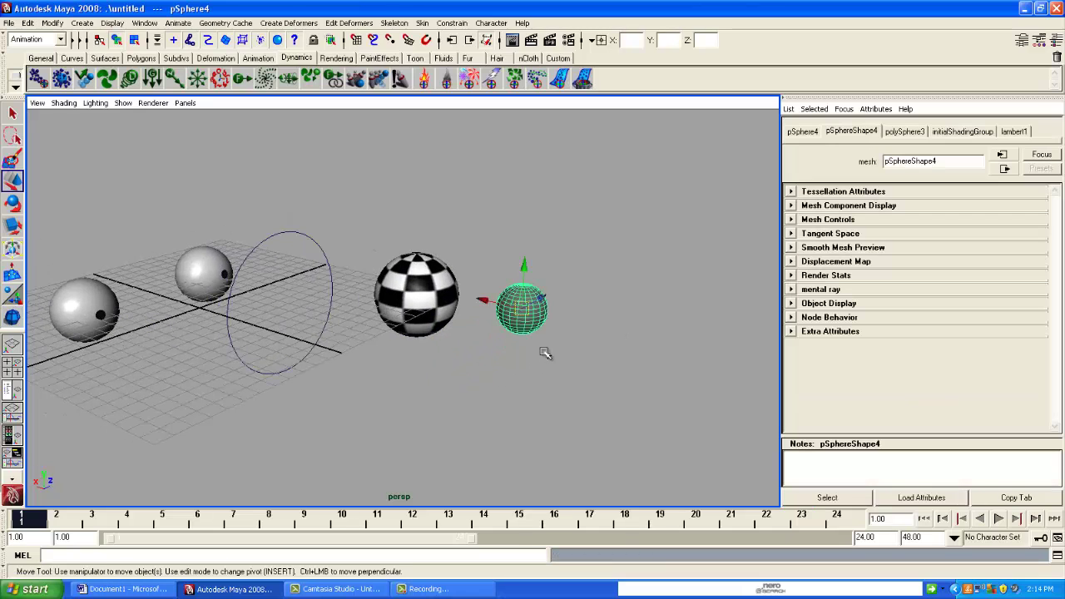
{"action": "left_click", "coordinate": [488, 359]}
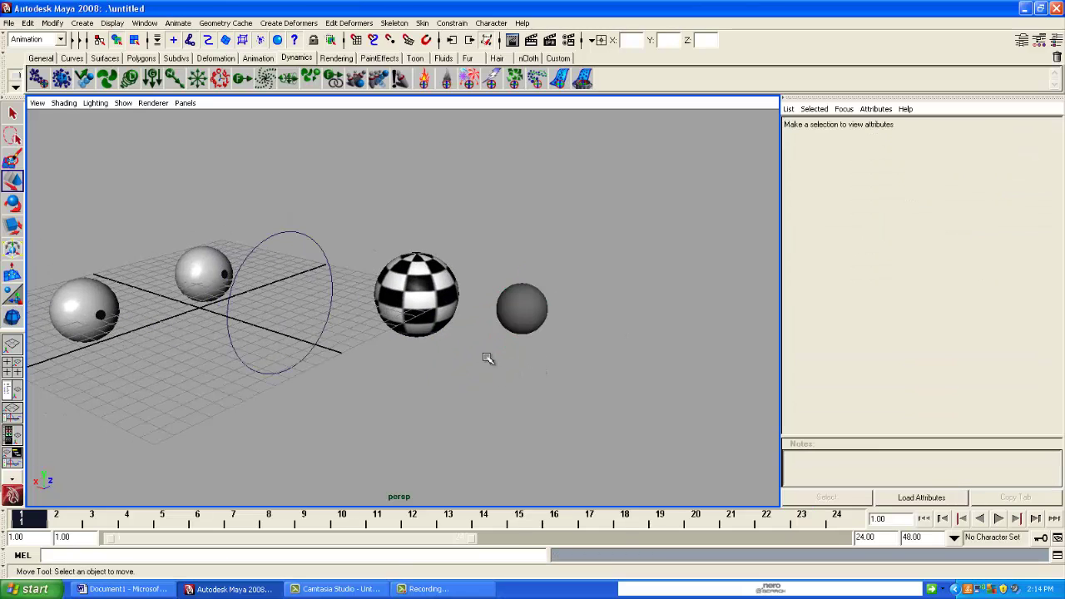
Orient-constrain the checkered sphere to the small sphere, with the small sphere as the target.
{"action": "left_click", "coordinate": [515, 322]}
{"action": "left_click", "coordinate": [440, 296], "text": "shift"}
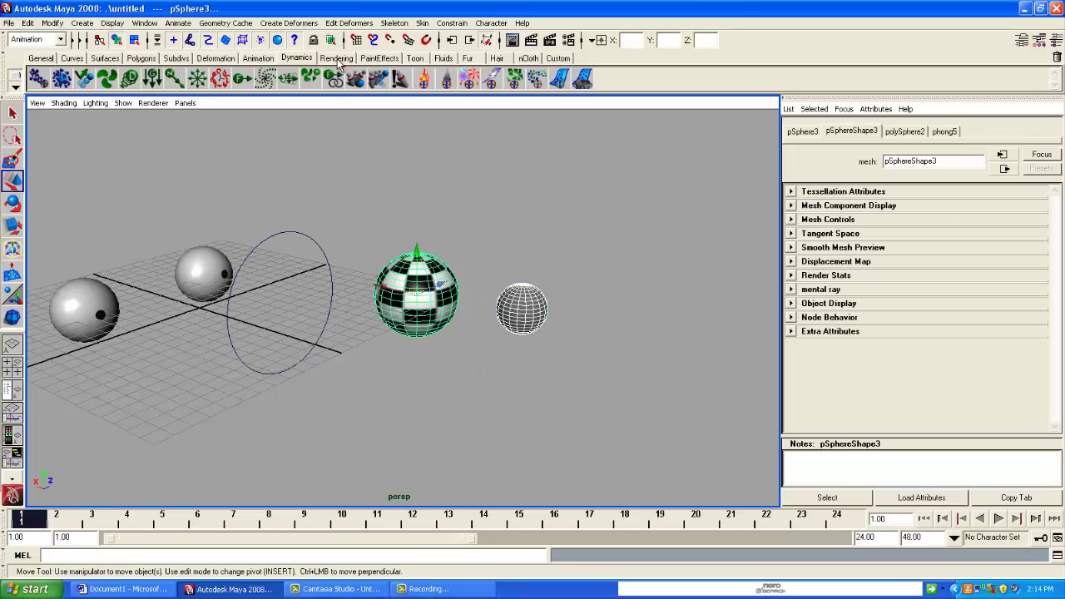
{"action": "left_click", "coordinate": [452, 22]}
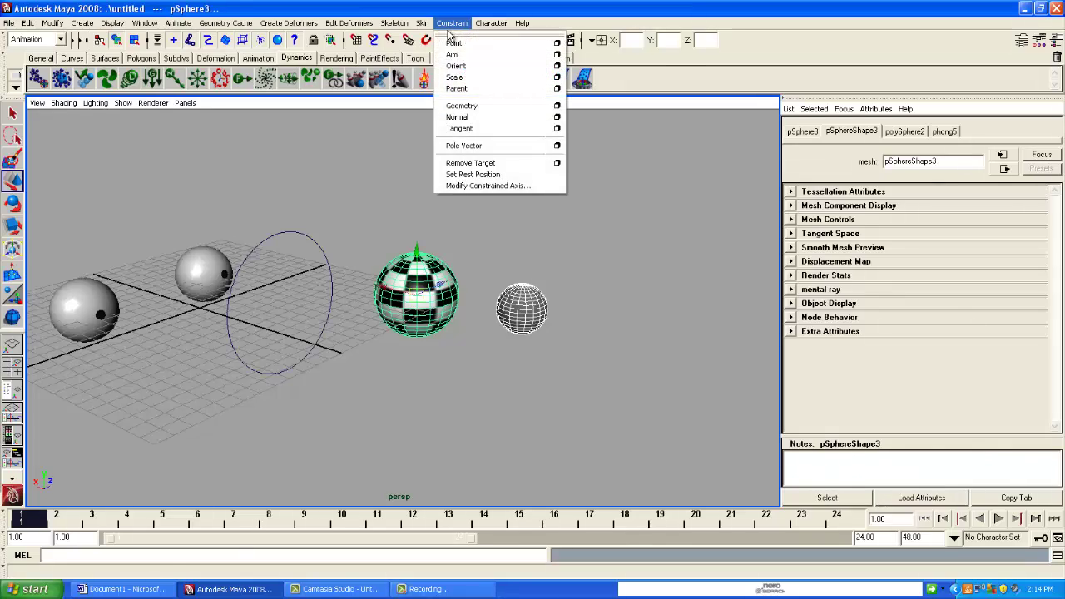
{"action": "left_click", "coordinate": [480, 67]}
Rotate the small sphere to check how the checkered sphere's orientation follows it.
{"action": "left_click", "coordinate": [519, 308]}
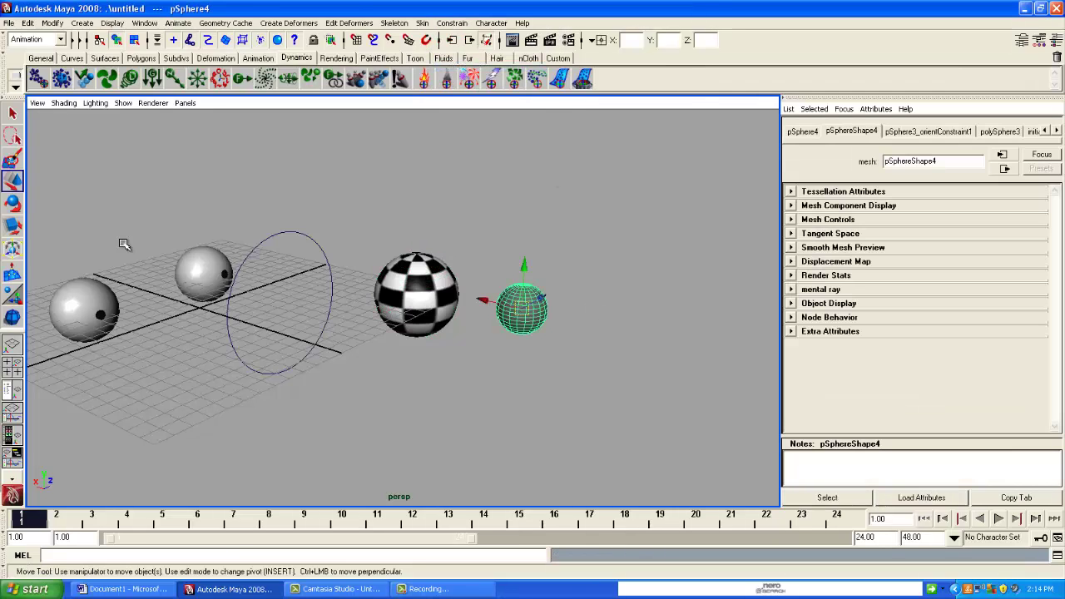
{"action": "left_click", "coordinate": [12, 203]}
{"action": "left_click_drag", "start_coordinate": [558, 274], "coordinate": [435, 248]}
Move the small sphere close against the checkered sphere and deselect it.
{"action": "left_click", "coordinate": [12, 183]}
{"action": "left_click_drag", "start_coordinate": [467, 355], "coordinate": [432, 285], "text": "alt"}
{"action": "left_click_drag", "start_coordinate": [437, 283], "coordinate": [458, 275]}
{"action": "left_click_drag", "start_coordinate": [512, 312], "coordinate": [495, 288], "text": "alt"}
{"action": "left_click_drag", "start_coordinate": [466, 244], "coordinate": [470, 271]}
{"action": "left_click", "coordinate": [418, 385]}
Duplicate the small sphere and move the copy away to the near edge of the grid.
{"action": "left_click_drag", "start_coordinate": [419, 371], "coordinate": [424, 378], "text": "alt"}
{"action": "scroll", "coordinate": [414, 373], "scroll_direction": "down", "scroll_amount": 3}
{"action": "left_click_drag", "start_coordinate": [406, 321], "coordinate": [426, 347], "text": "alt"}
{"action": "left_click", "coordinate": [438, 327]}
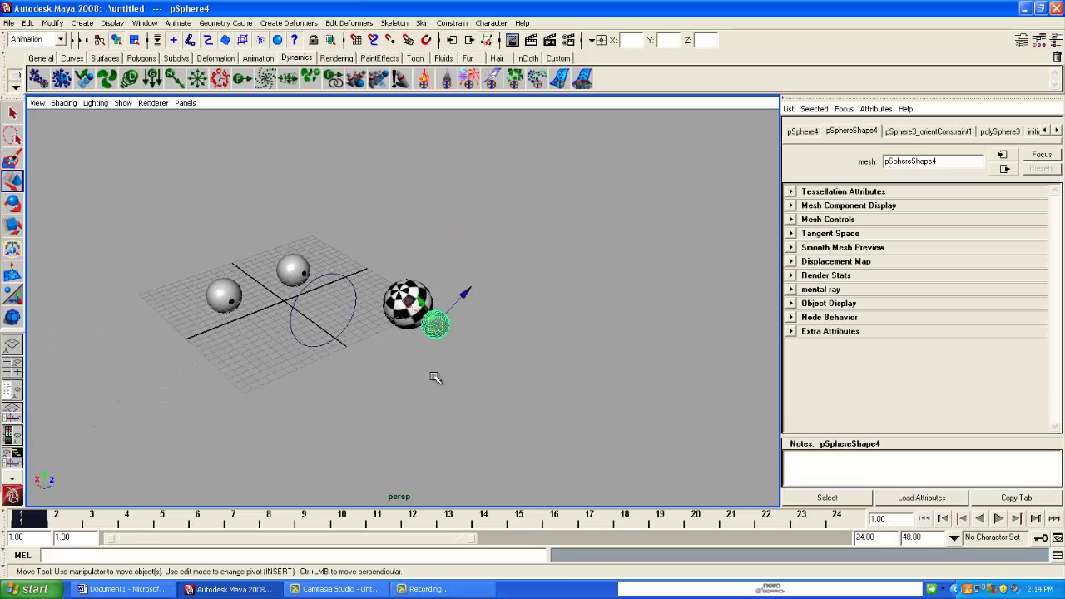
{"action": "key", "text": "ctrl+d"}
{"action": "left_click_drag", "start_coordinate": [422, 326], "coordinate": [323, 362]}
{"action": "left_click", "coordinate": [8, 207]}
{"action": "left_click", "coordinate": [427, 304]}
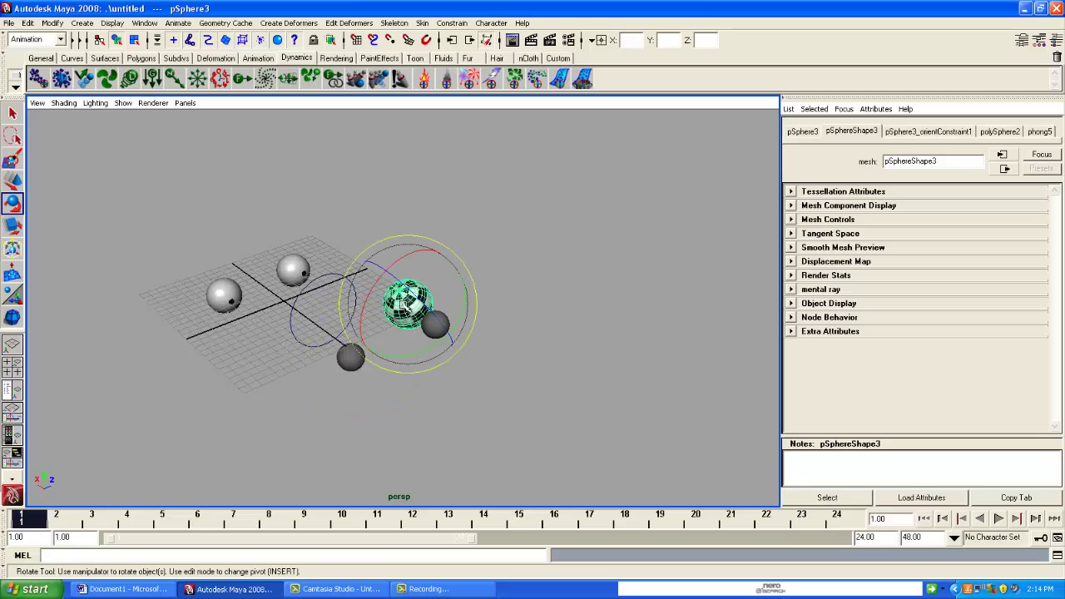
{"action": "left_click", "coordinate": [421, 411]}
{"action": "scroll", "coordinate": [344, 400], "scroll_direction": "up", "scroll_amount": 3}
{"action": "left_click", "coordinate": [458, 348]}
{"action": "left_click", "coordinate": [369, 432]}
Try to point-constrain the small sphere to its duplicate without maintaining the offset, and undo the constraint.
{"action": "left_click", "coordinate": [328, 401]}
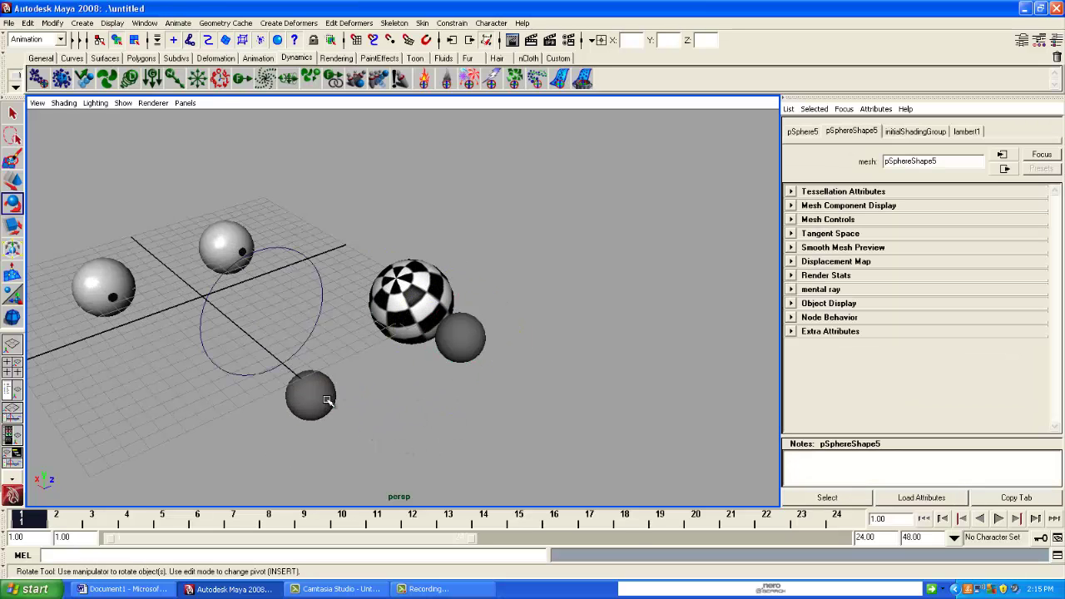
{"action": "left_click", "coordinate": [479, 335]}
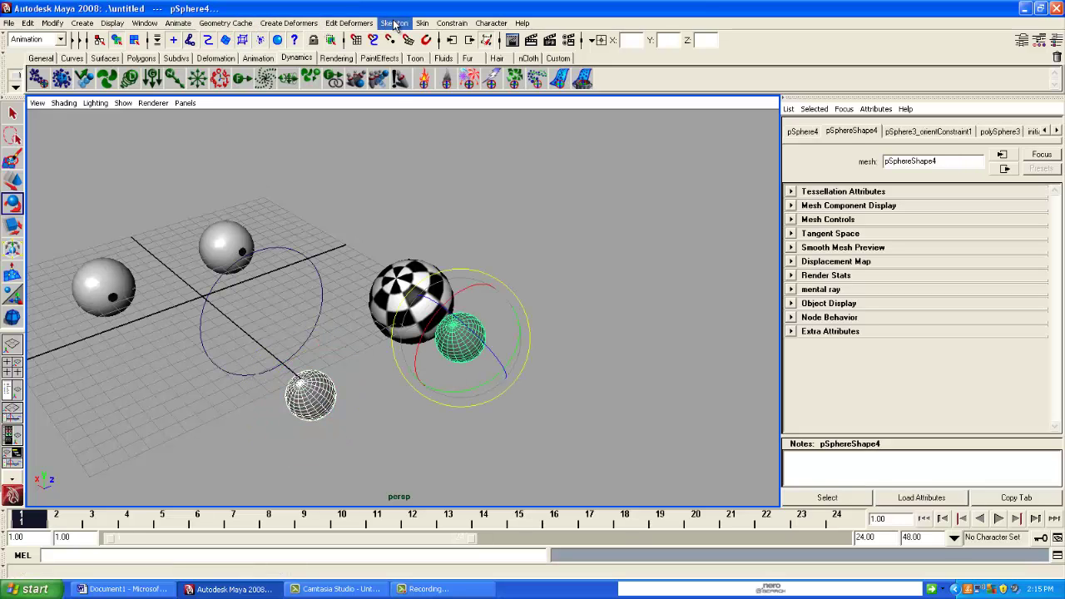
{"action": "left_click", "coordinate": [452, 23]}
{"action": "left_click", "coordinate": [466, 43]}
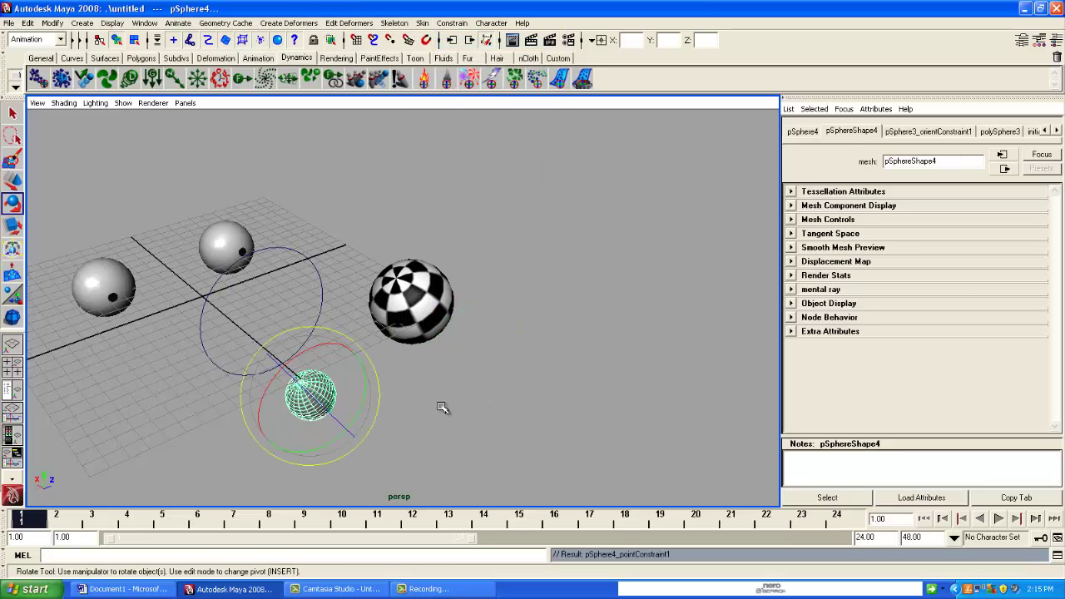
{"action": "key", "text": "ctrl+z"}
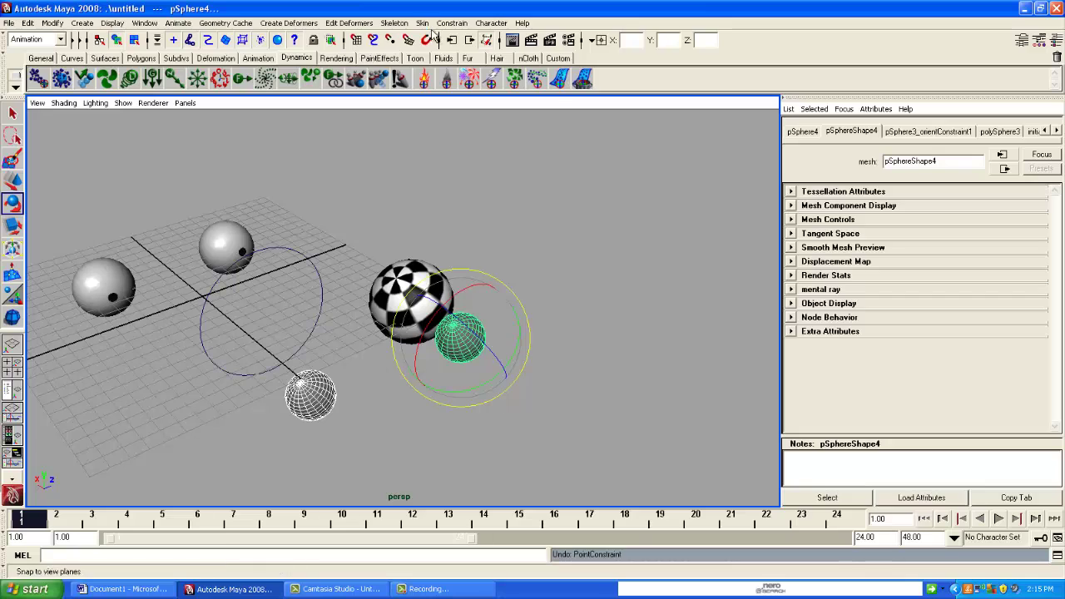
Point-constrain the small sphere to its duplicate with Maintain offset enabled on all axes.
{"action": "left_click", "coordinate": [452, 22]}
{"action": "left_click", "coordinate": [556, 44]}
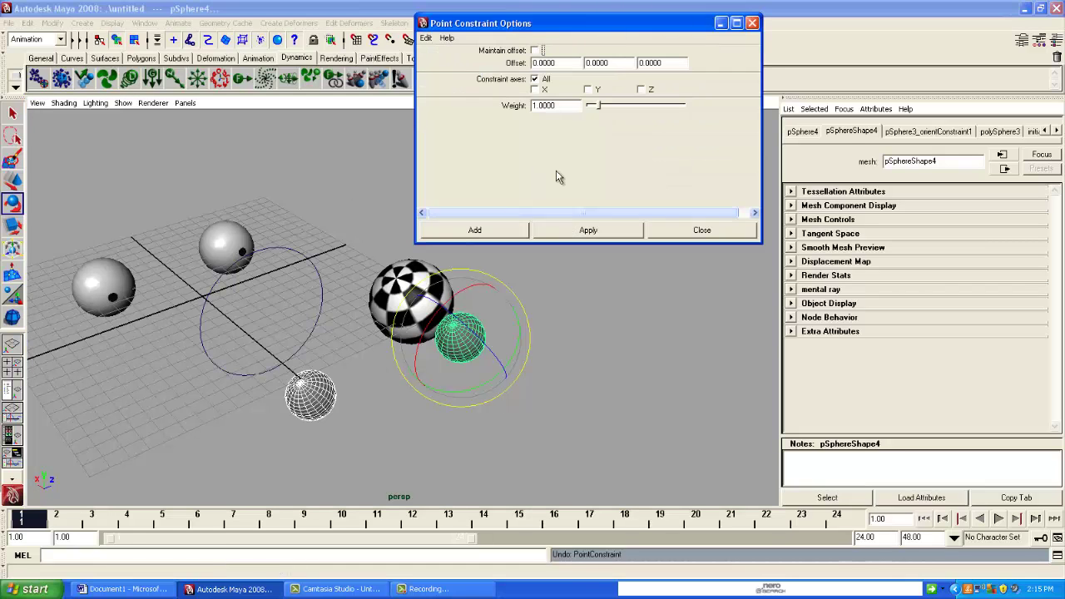
{"action": "left_click", "coordinate": [534, 51]}
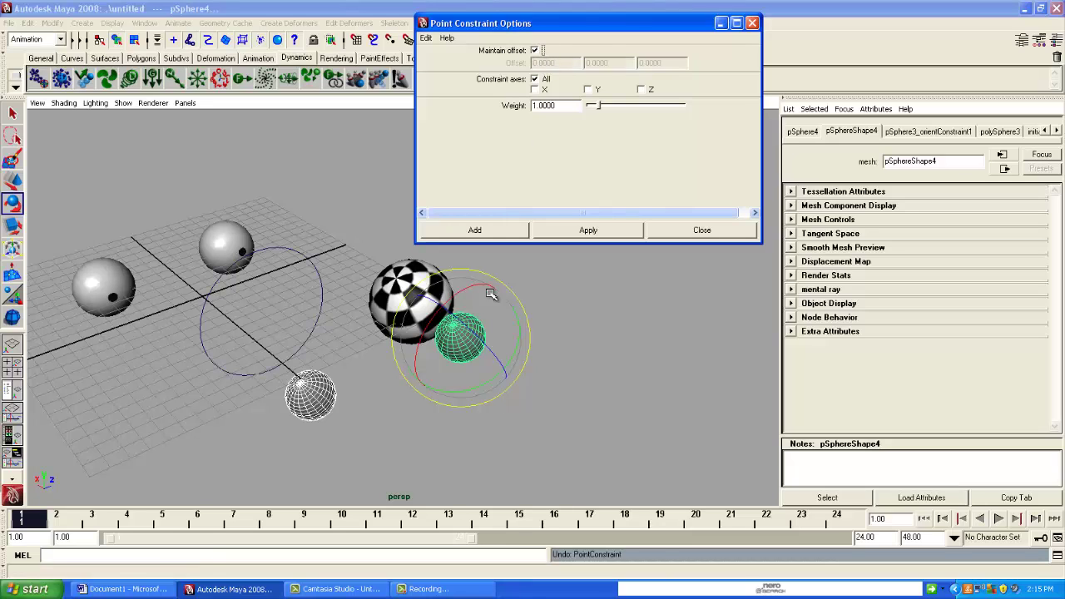
{"action": "left_click", "coordinate": [474, 230]}
Move the duplicate sphere to check how the point-constrained small sphere follows it.
{"action": "left_click", "coordinate": [285, 398]}
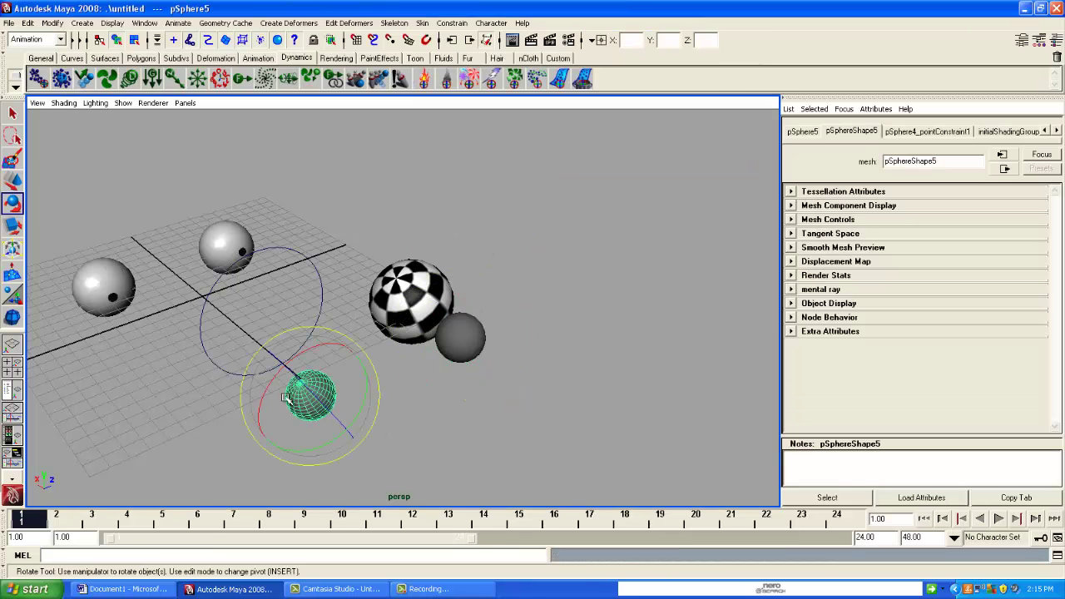
{"action": "left_click", "coordinate": [8, 185]}
{"action": "left_click_drag", "start_coordinate": [293, 379], "coordinate": [227, 344]}
{"action": "left_click", "coordinate": [15, 203]}
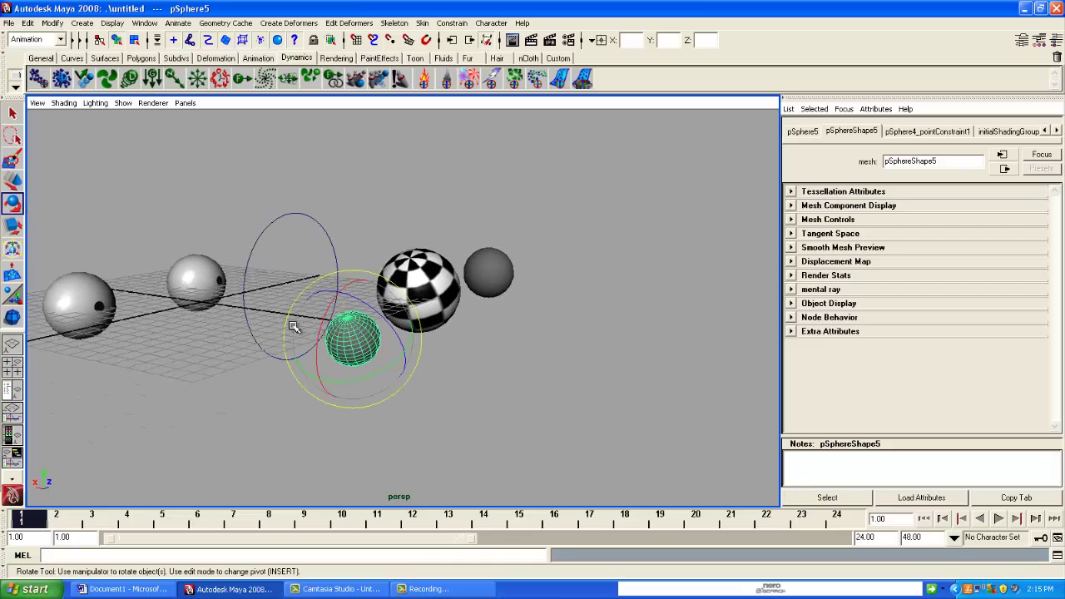
{"action": "left_click", "coordinate": [496, 291]}
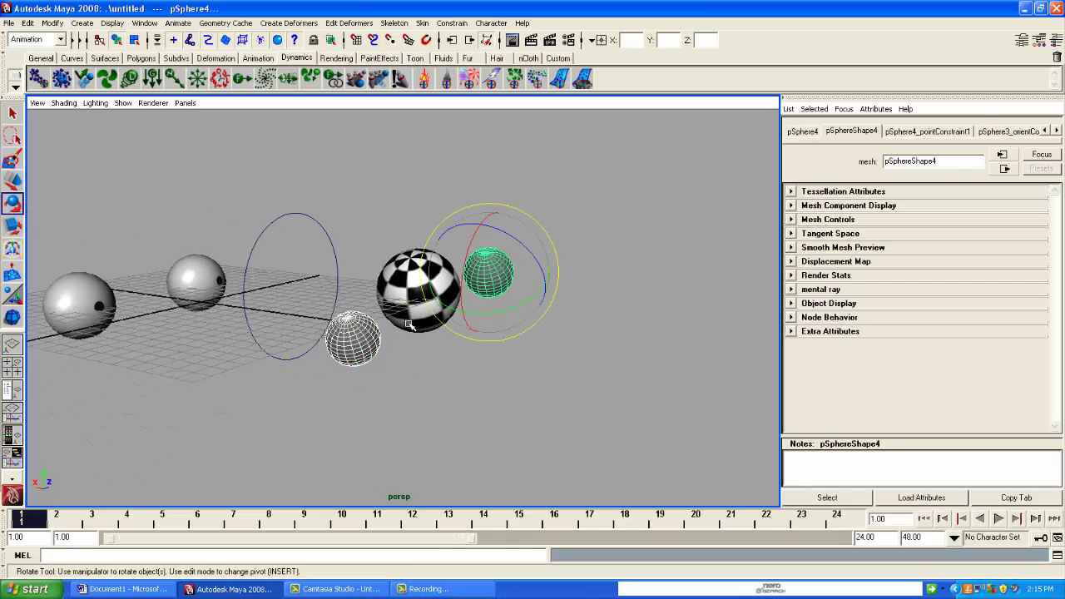
{"action": "left_click", "coordinate": [352, 341]}
{"action": "left_click", "coordinate": [512, 315]}
{"action": "left_click", "coordinate": [495, 269]}
{"action": "left_click", "coordinate": [371, 323], "text": "shift"}
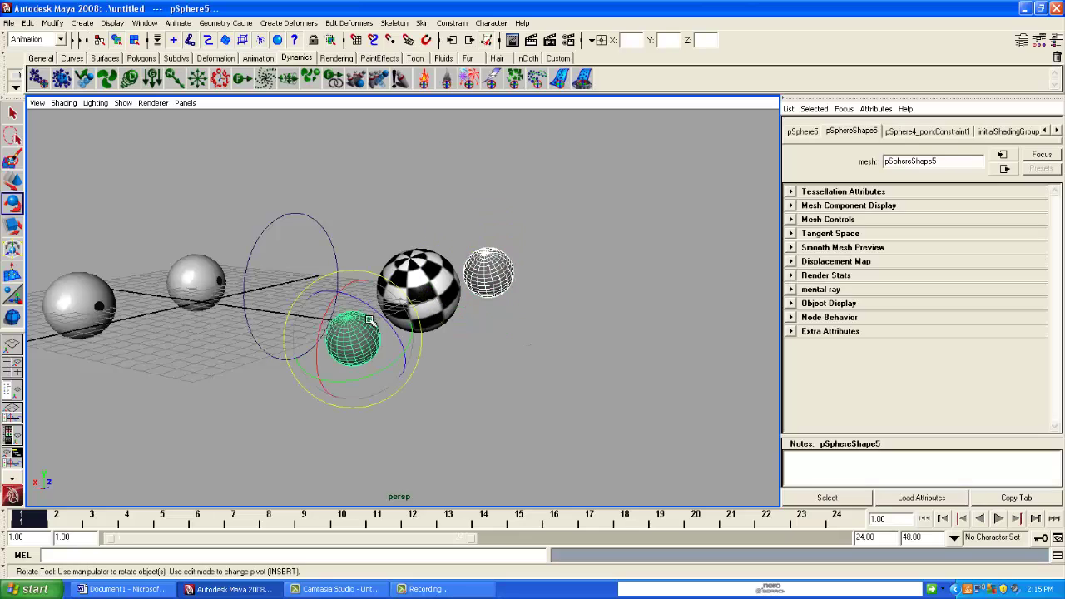
{"action": "left_click_drag", "start_coordinate": [374, 309], "coordinate": [382, 318]}
Assign a new material to the small sphere beside the checkered one, map a Checker texture to its Color, and deselect.
{"action": "left_click", "coordinate": [429, 354]}
{"action": "left_click", "coordinate": [365, 343]}
{"action": "left_click", "coordinate": [495, 277]}
{"action": "right_click_drag", "start_coordinate": [495, 277], "coordinate": [610, 398]}
{"action": "left_click", "coordinate": [1030, 267]}
{"action": "left_click", "coordinate": [432, 292]}
{"action": "left_click", "coordinate": [437, 383]}
Rotate the small checkered sphere and the grey duplicate sphere to compare which rotation the large checkered sphere follows.
{"action": "left_click", "coordinate": [316, 340]}
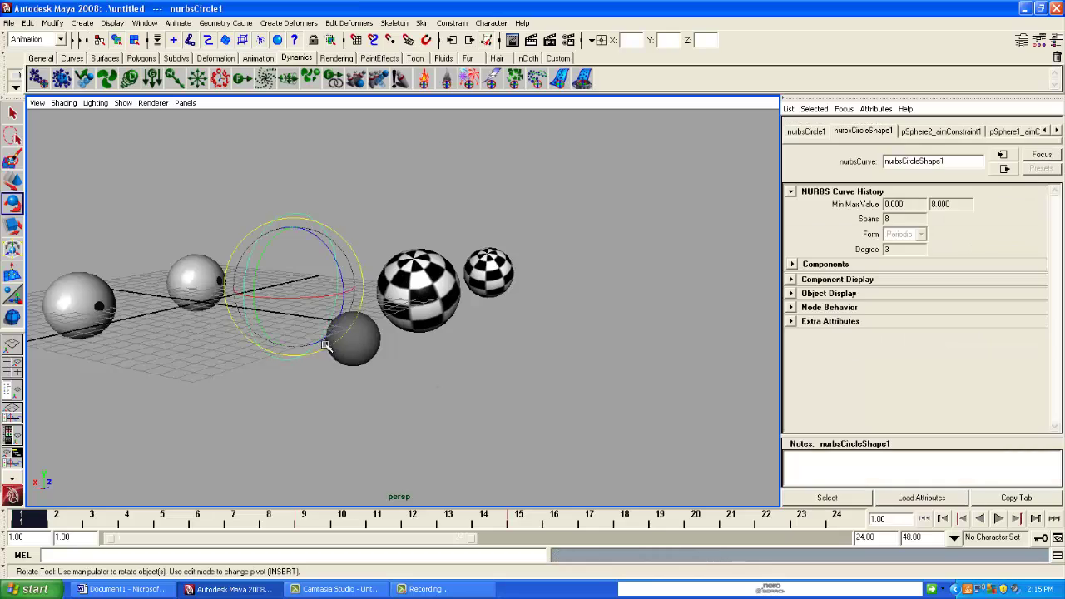
{"action": "left_click", "coordinate": [384, 353]}
{"action": "left_click_drag", "start_coordinate": [384, 353], "coordinate": [458, 324]}
{"action": "left_click", "coordinate": [491, 275]}
{"action": "left_click_drag", "start_coordinate": [522, 263], "coordinate": [440, 381]}
{"action": "left_click", "coordinate": [376, 336]}
{"action": "mouse_move", "coordinate": [380, 334]}
{"action": "left_mouse_down"}
{"action": "mouse_move", "coordinate": [416, 352]}
{"action": "mouse_move", "coordinate": [387, 302]}
{"action": "mouse_move", "coordinate": [348, 354]}
{"action": "mouse_move", "coordinate": [362, 338]}
{"action": "left_mouse_up"}
Rotate the small checkered sphere again to check from another angle that the large one turns with it.
{"action": "left_click", "coordinate": [12, 181]}
{"action": "left_click_drag", "start_coordinate": [478, 366], "coordinate": [524, 390], "text": "alt"}
{"action": "left_click", "coordinate": [400, 340]}
{"action": "left_click", "coordinate": [14, 202]}
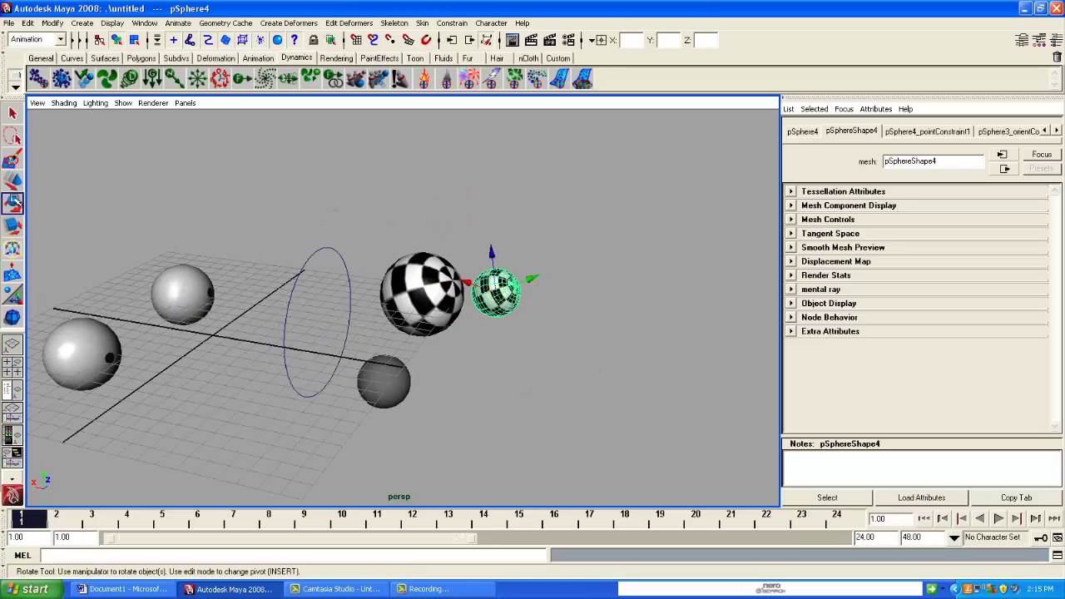
{"action": "left_click_drag", "start_coordinate": [518, 274], "coordinate": [408, 312]}
Slide the NURBS circle back and forth along Z to check how the eyeballs aim at it, and deselect it.
{"action": "left_click", "coordinate": [314, 266]}
{"action": "left_click_drag", "start_coordinate": [314, 268], "coordinate": [242, 340], "text": "alt"}
{"action": "left_click", "coordinate": [13, 180]}
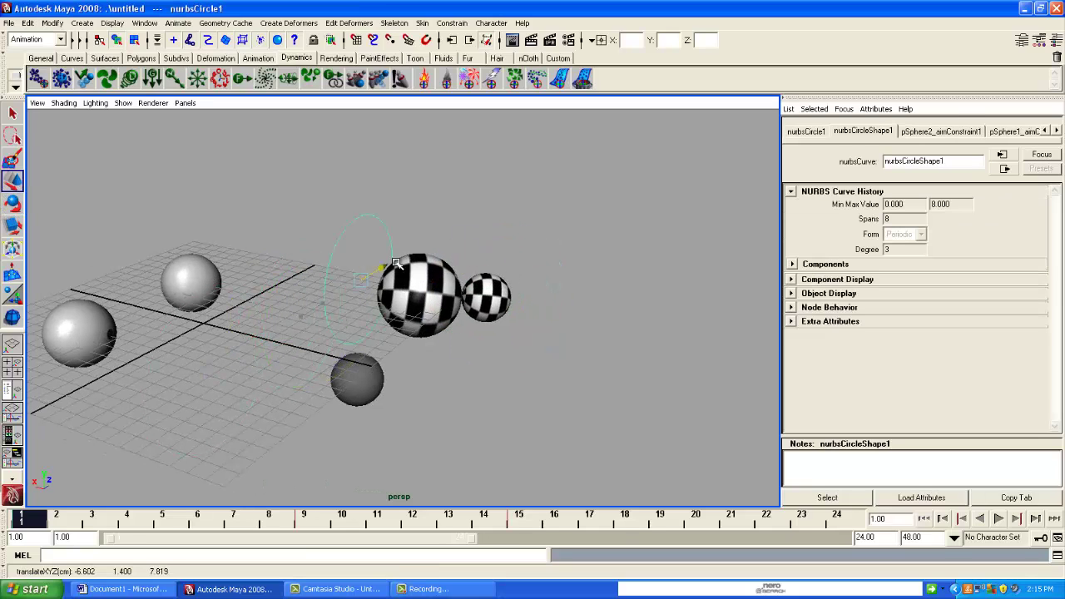
{"action": "scroll", "coordinate": [181, 317], "scroll_direction": "up", "scroll_amount": 2}
{"action": "scroll", "coordinate": [182, 317], "scroll_direction": "down", "scroll_amount": 3}
{"action": "left_click_drag", "start_coordinate": [253, 361], "coordinate": [275, 346]}
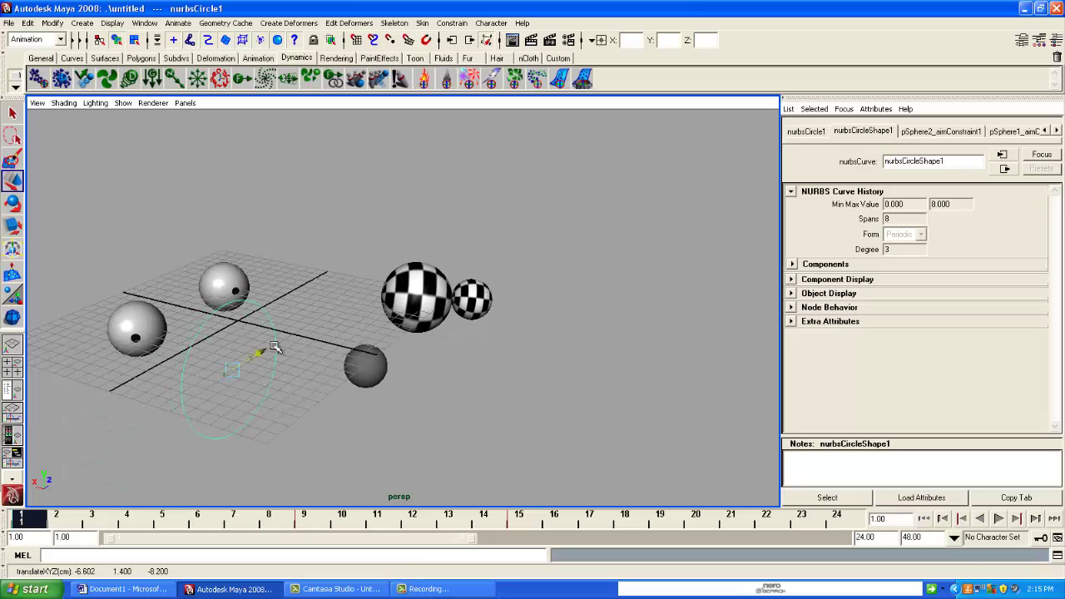
{"action": "left_click", "coordinate": [532, 452]}
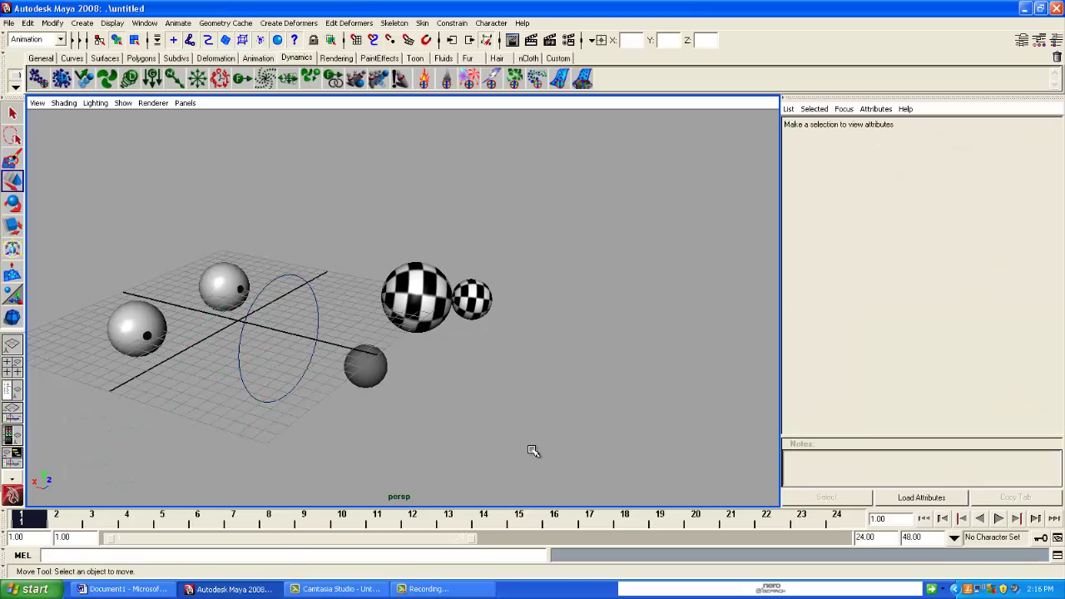